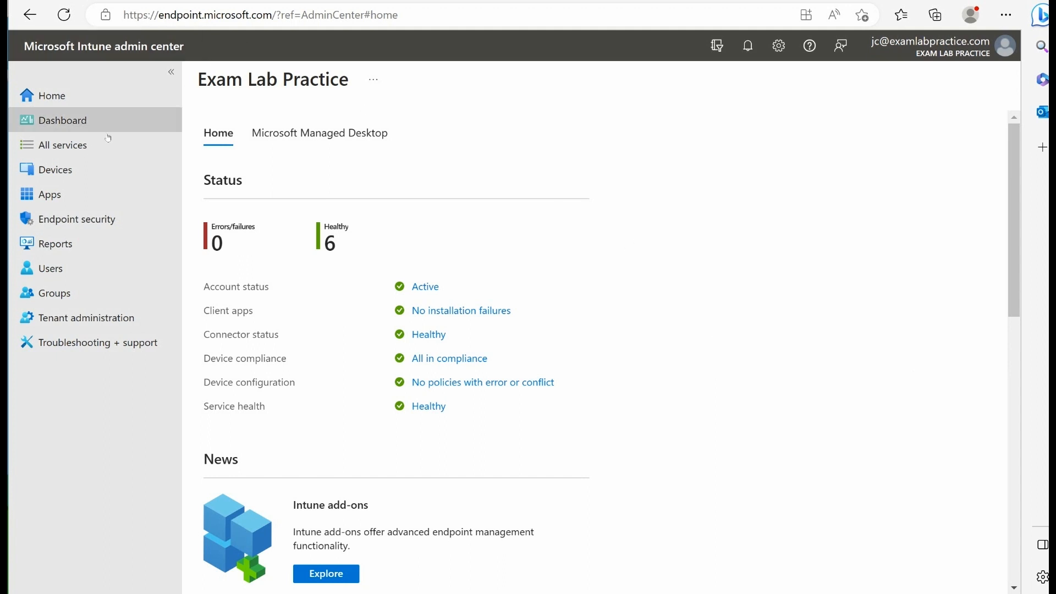
Open the list of Windows Autopilot devices from the Windows device enrollment page
left_click(65, 168)
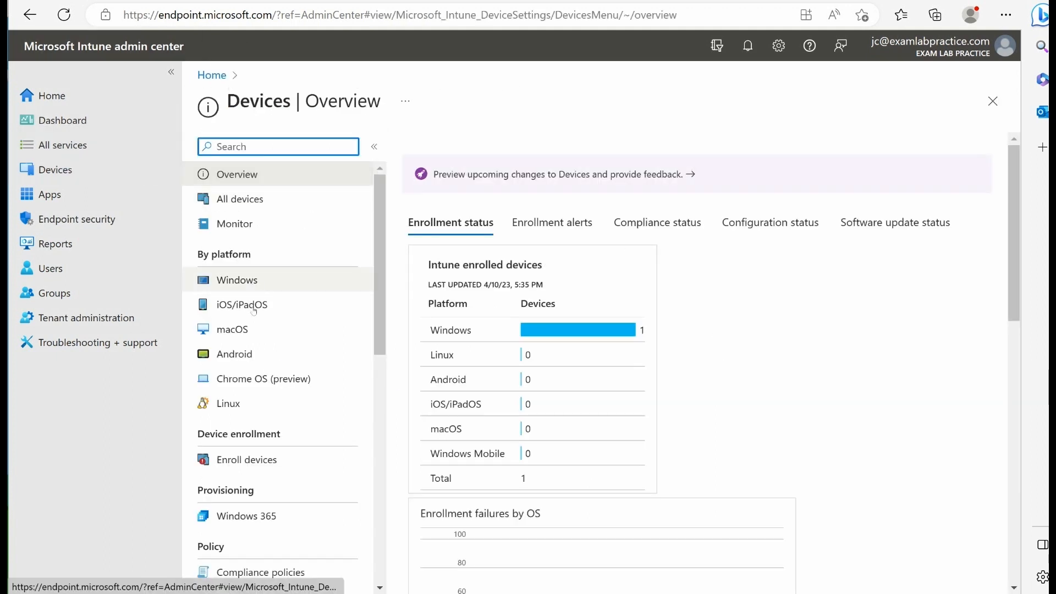
left_click(241, 459)
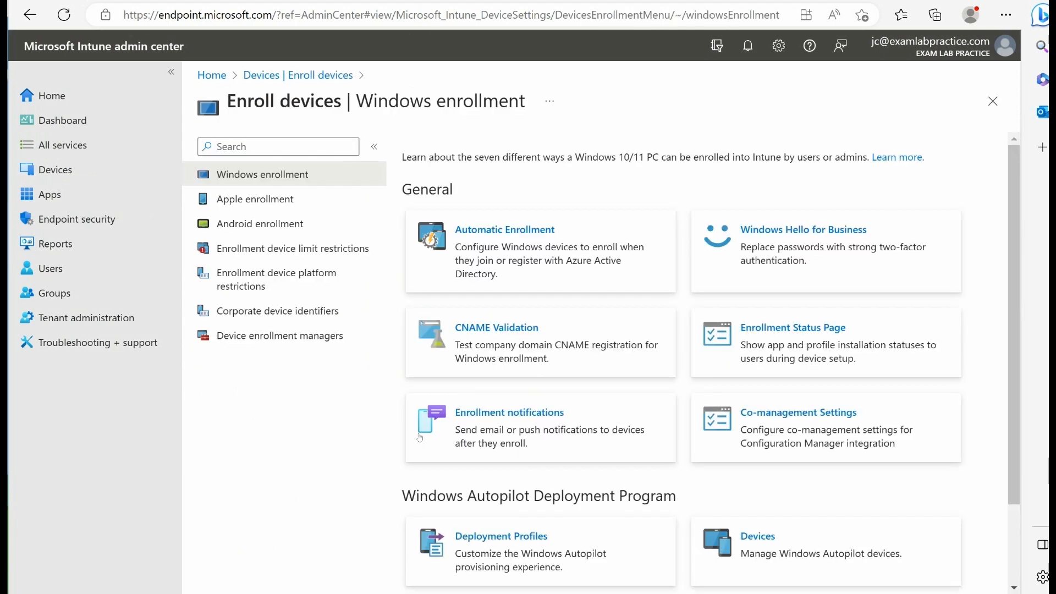
scroll(660, 413, "down", 2)
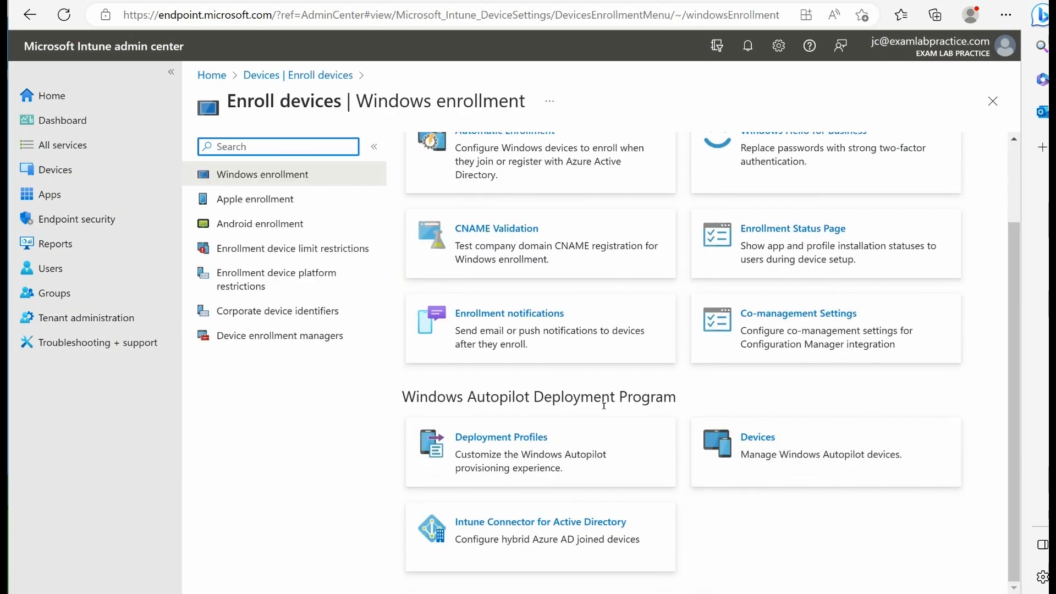
left_click(750, 435)
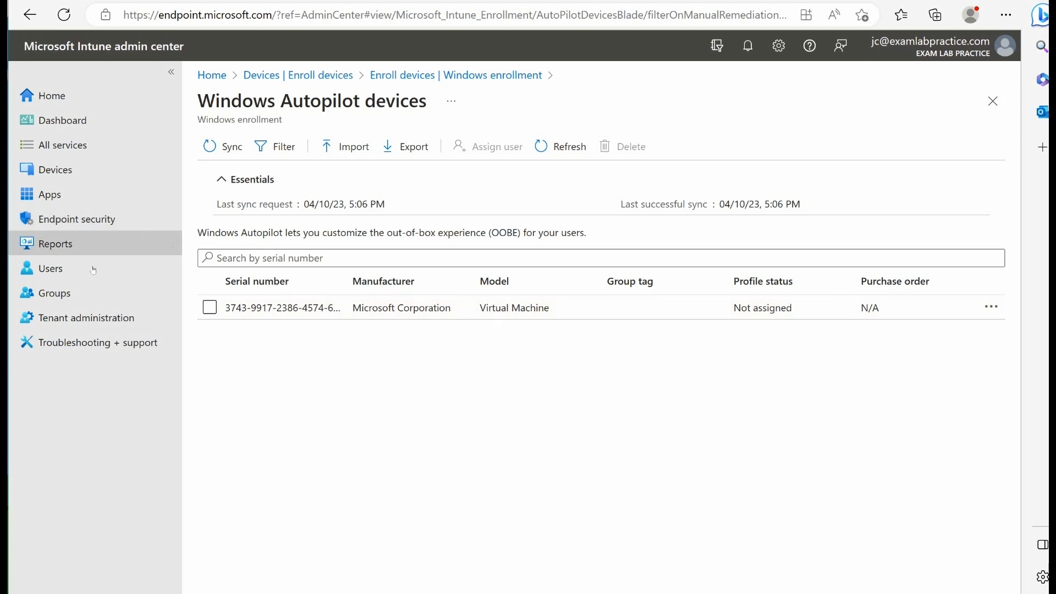
Start a new group of type Security and name it AutopilotManaged
left_click(72, 292)
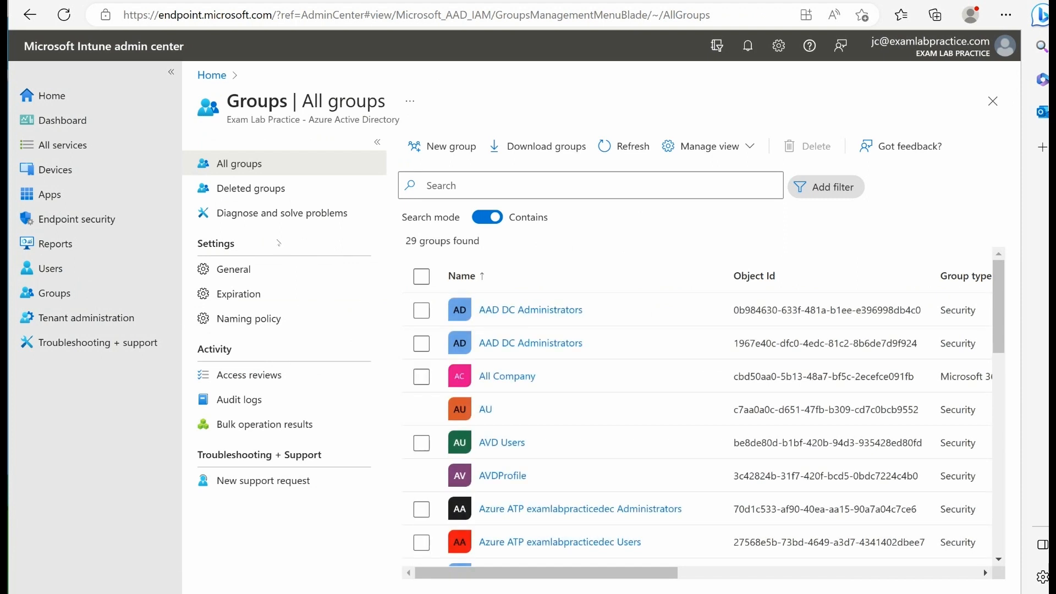
left_click(437, 148)
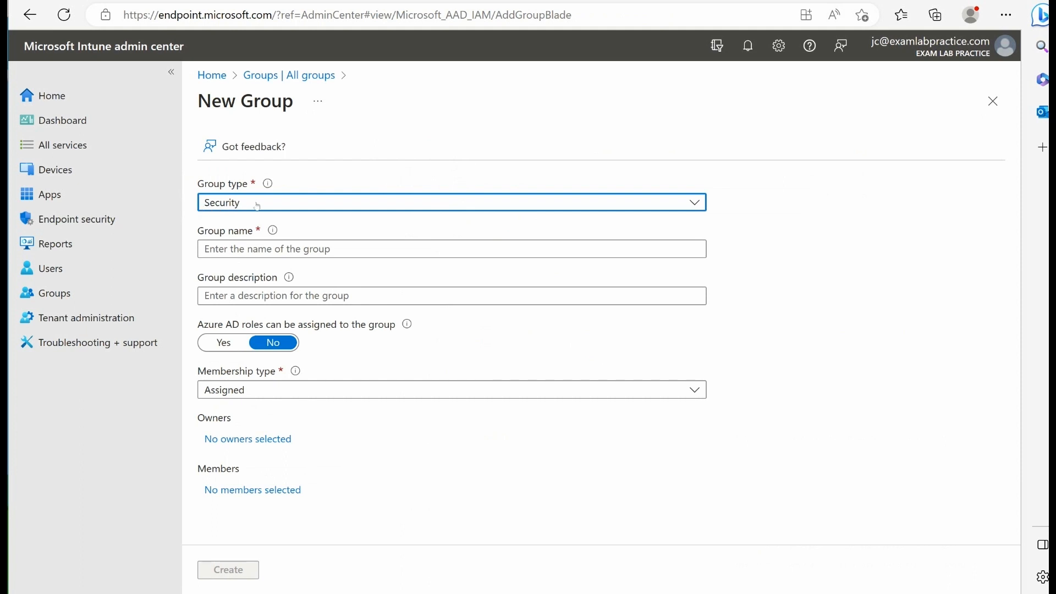
left_click(257, 206)
left_click(242, 206)
left_click(227, 255)
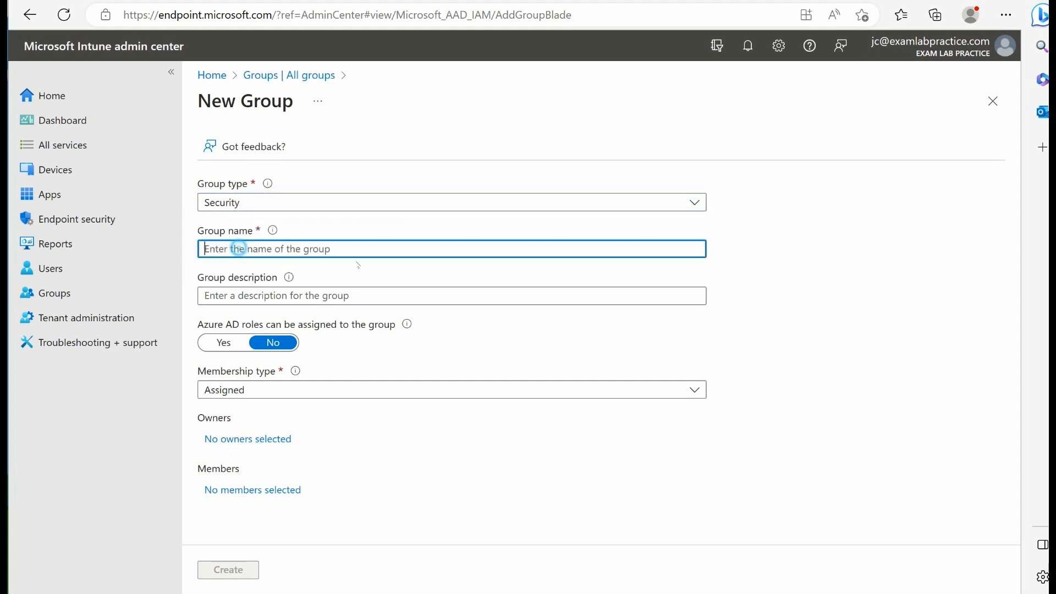
type("Auto")
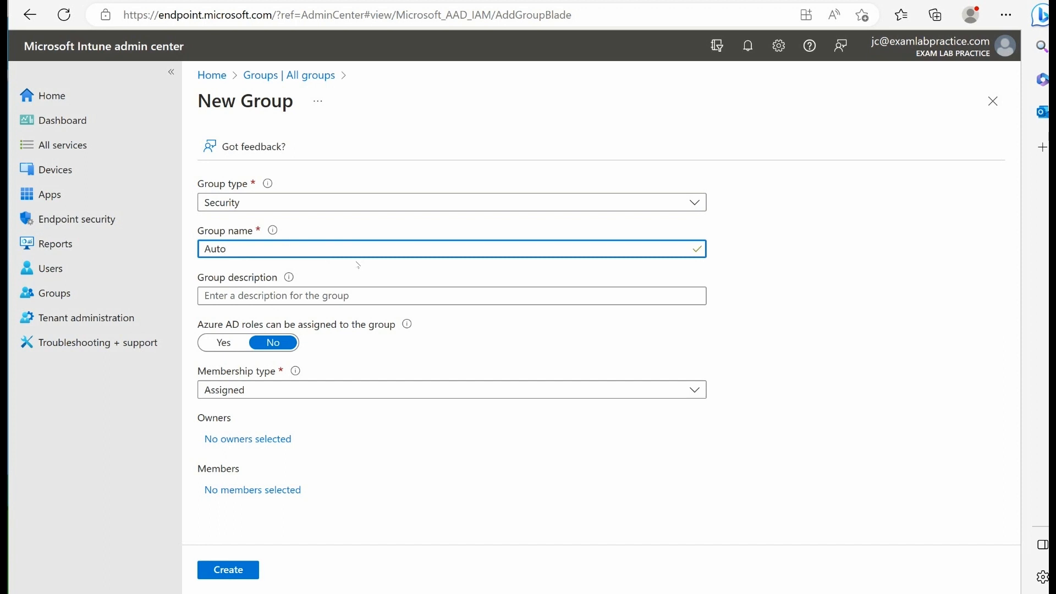
type("pilotManaged")
Set the new group's membership type to Dynamic Device and open its dynamic membership rules
left_click(213, 391)
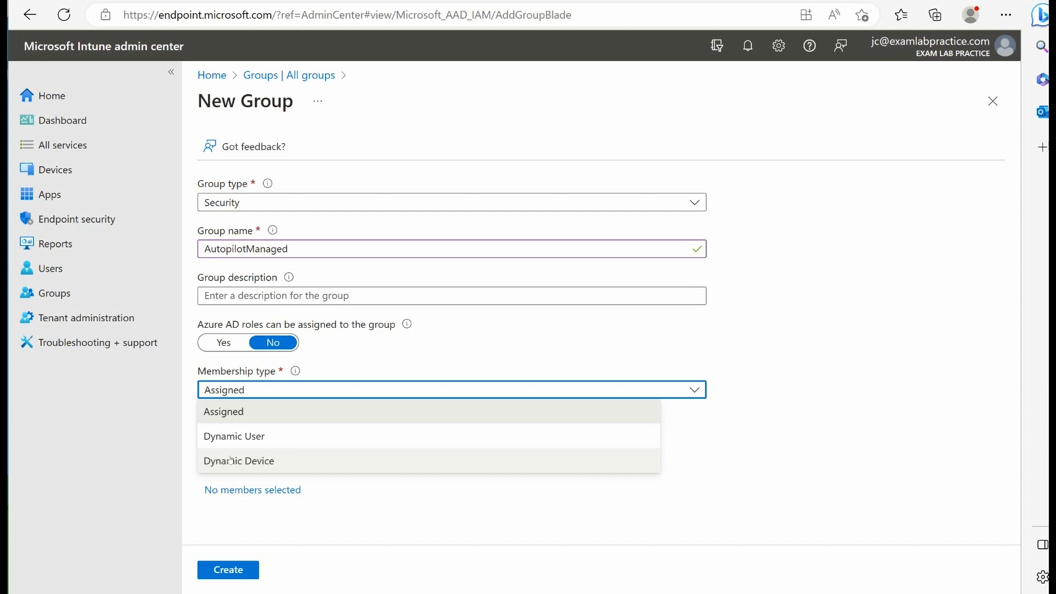
left_click(233, 465)
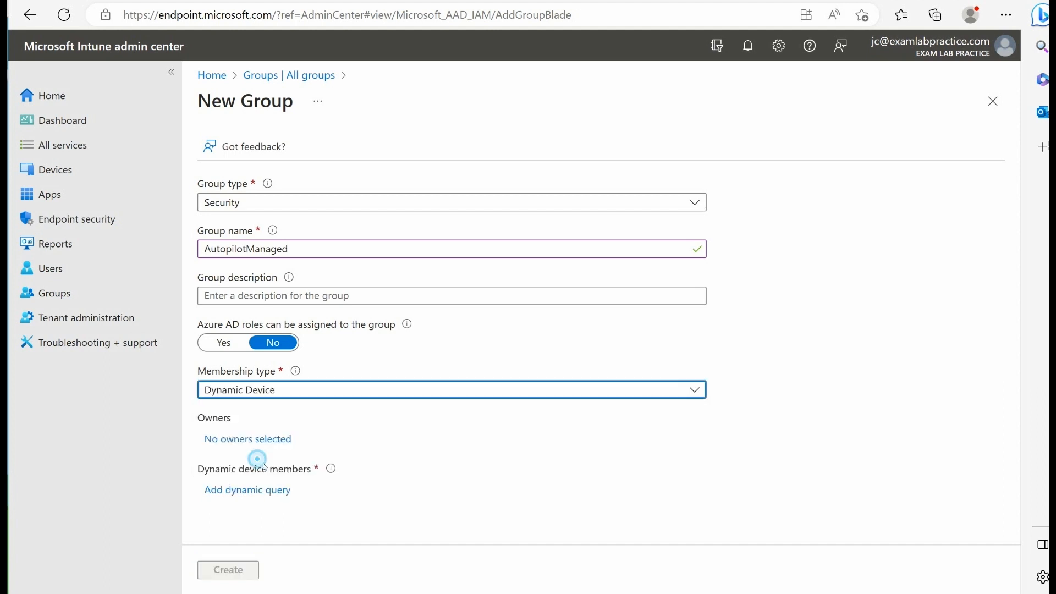
left_click(239, 494)
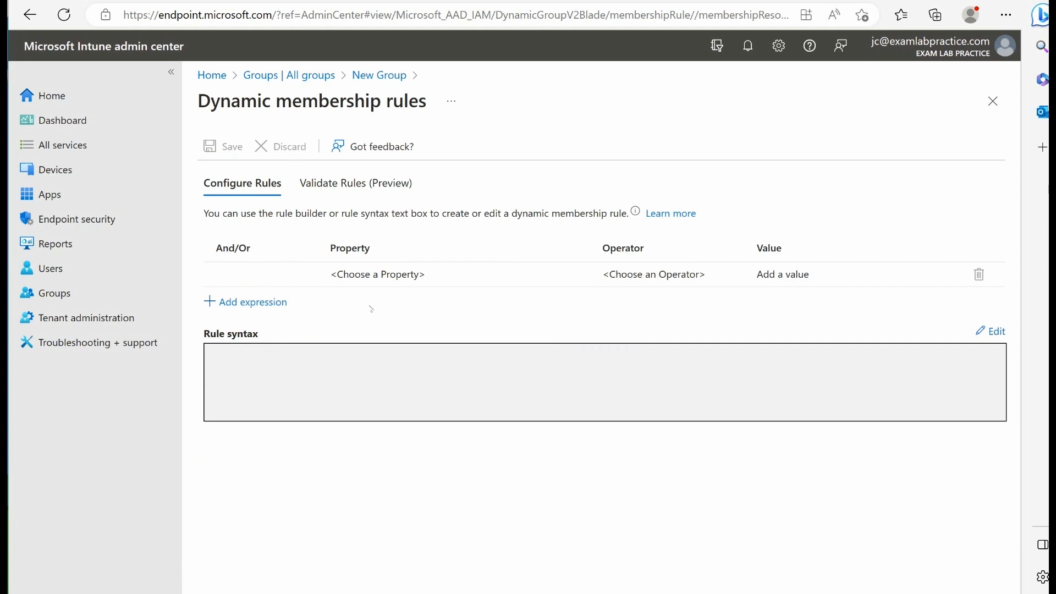
From the Google results for "autopilot dynamic security group", open Microsoft's article "Create device groups for Windows Autopilot" and find the membership rule expressions
left_click(194, 20)
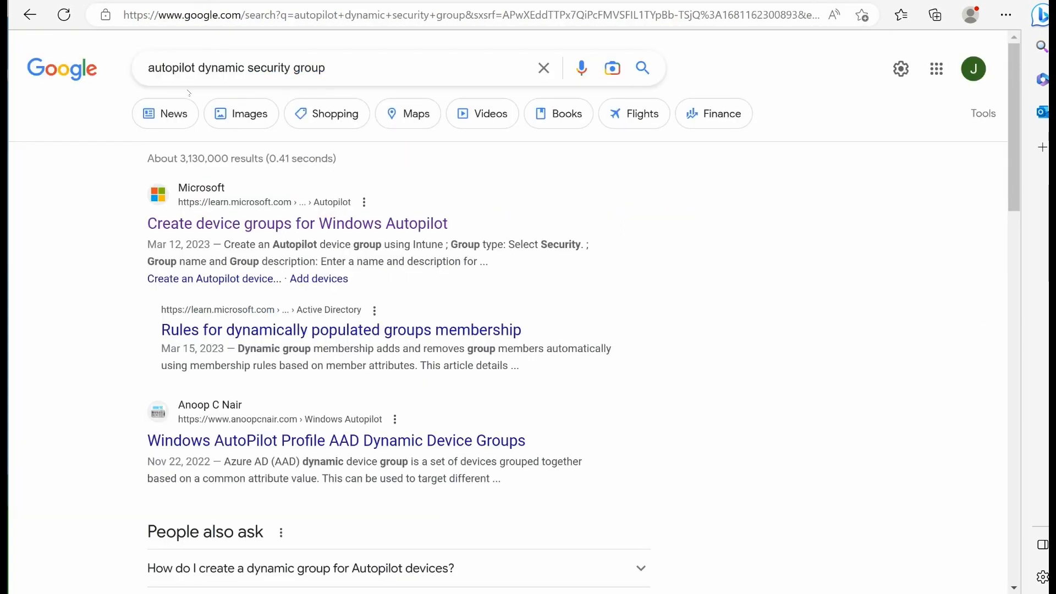
left_click_drag(148, 69, 328, 73)
left_click(43, 264)
left_click(183, 231)
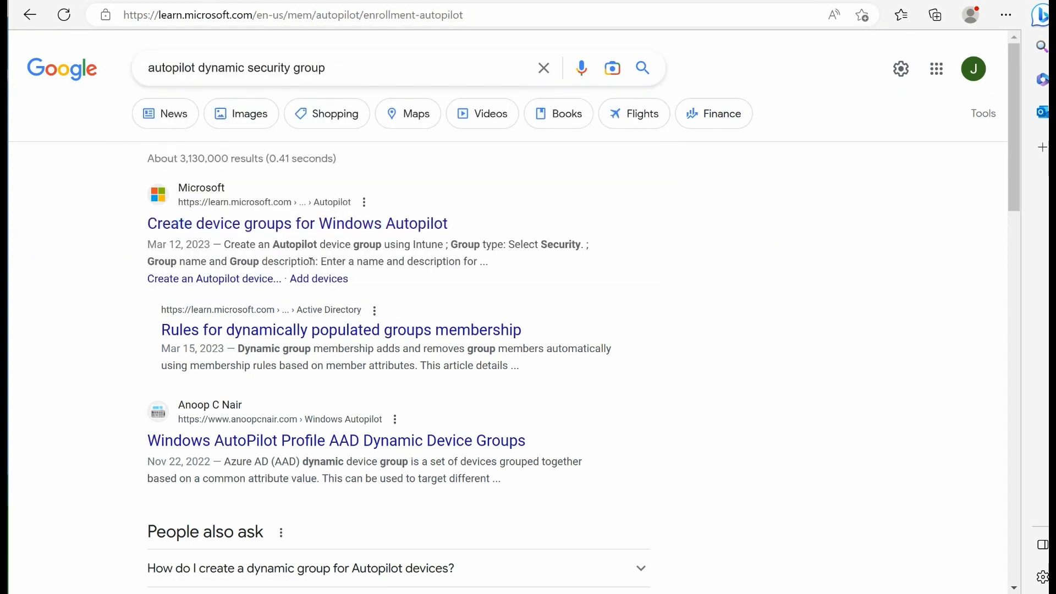
scroll(473, 277, "down", 3)
scroll(477, 271, "down", 10)
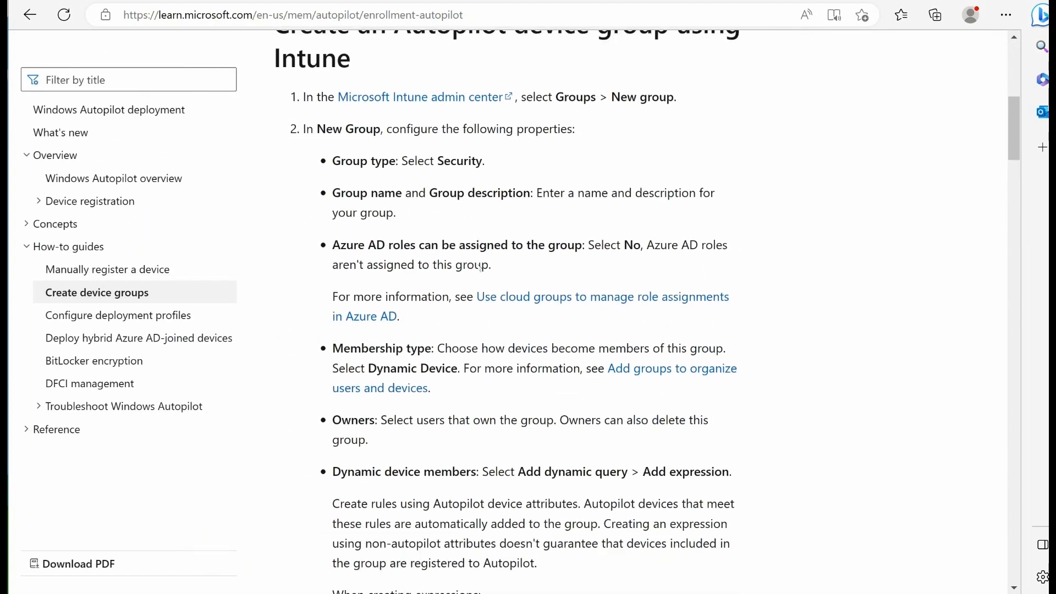
scroll(480, 265, "up", 5)
scroll(463, 464, "down", 3)
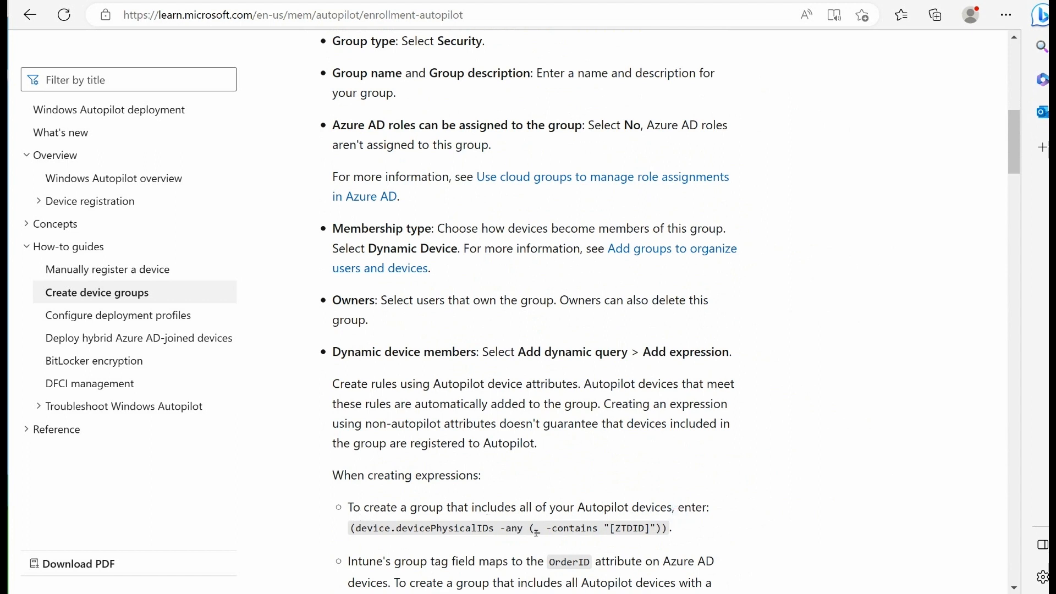
Copy the all-Autopilot-devices expression (device.devicePhysicalIDs -any (_ -contains "[ZTDID]")) and look over the group tag and Purchase Order ID variants
left_click_drag(349, 529, 666, 533)
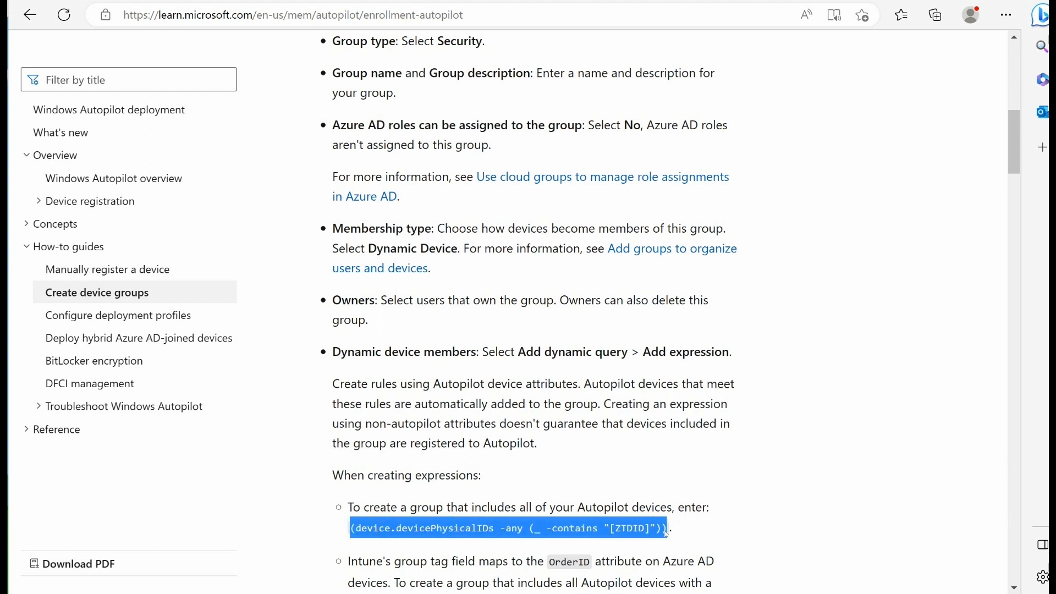
right_click(588, 532)
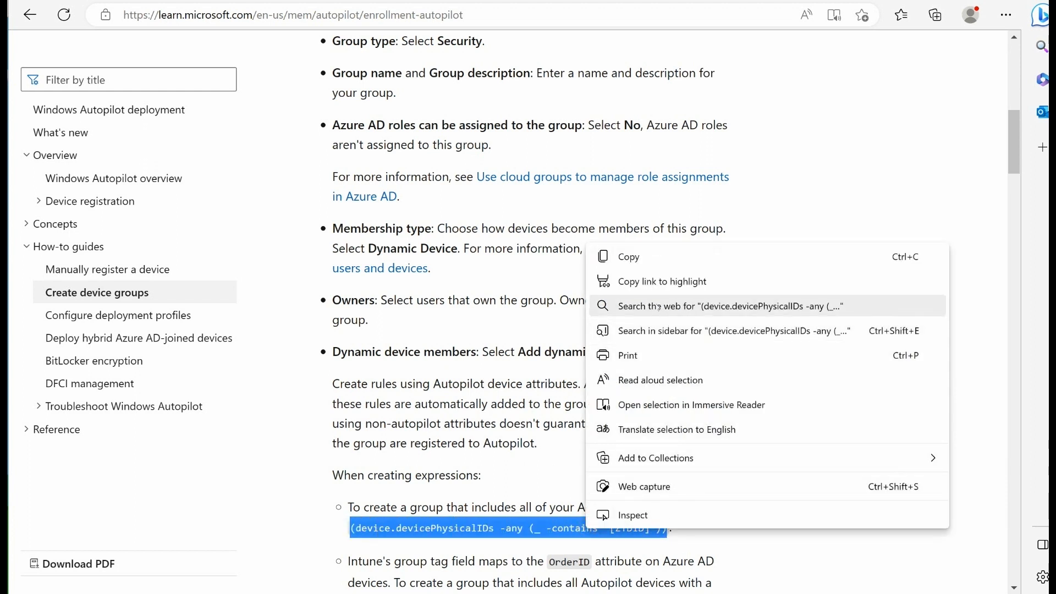
left_click(632, 257)
scroll(668, 249, "down", 6)
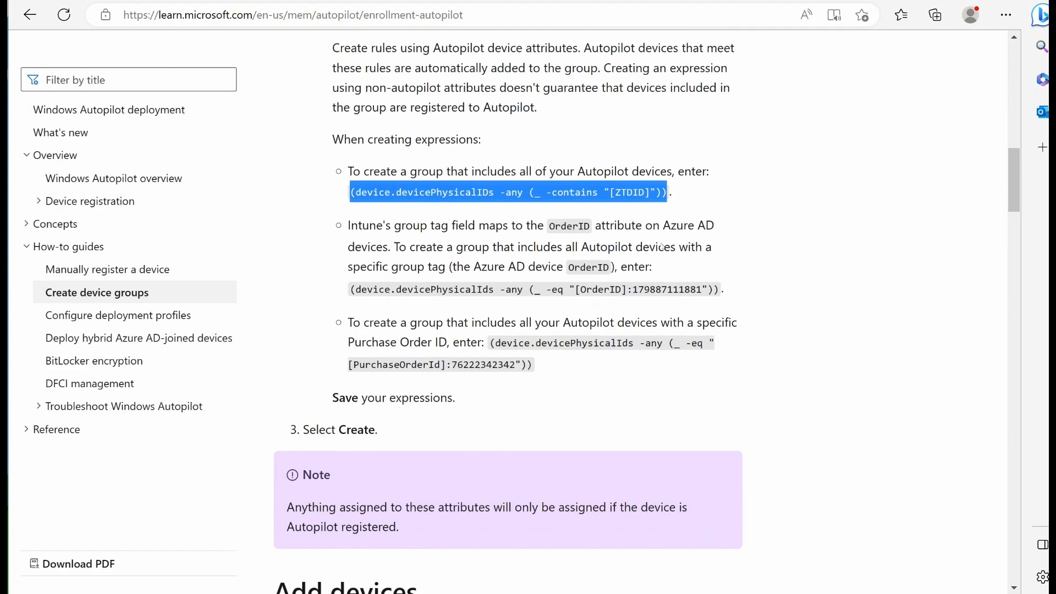
scroll(669, 249, "up", 3)
scroll(669, 249, "up", 1)
scroll(531, 563, "up", 5)
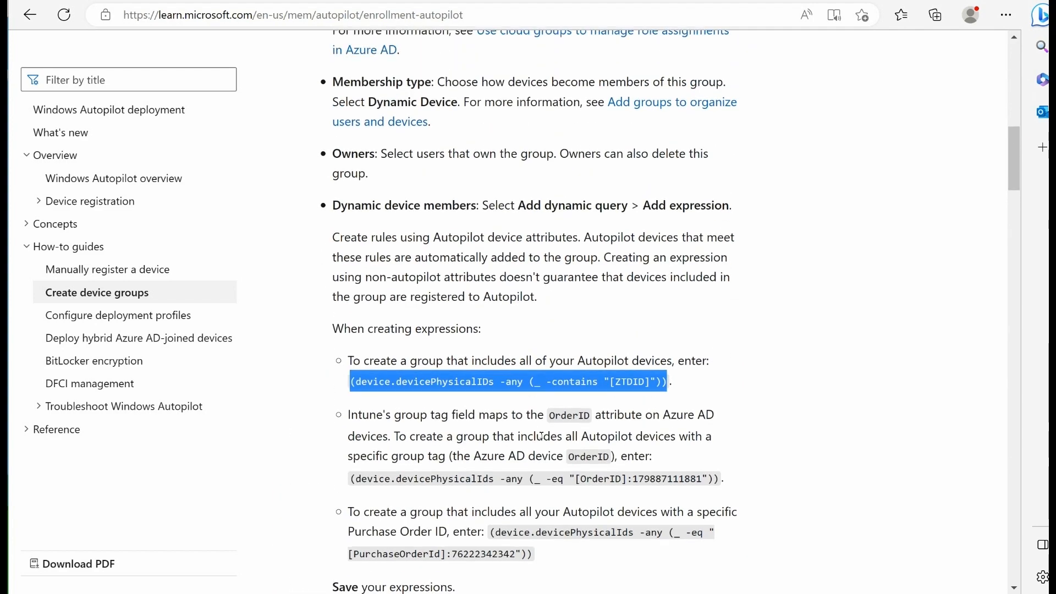
scroll(542, 441, "down", 5)
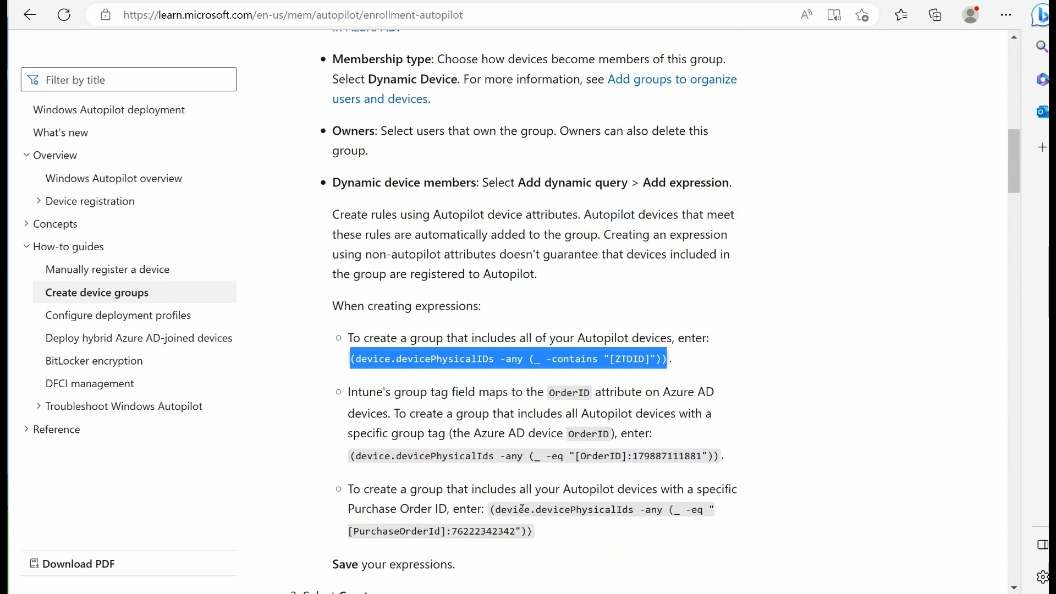
scroll(542, 442, "up", 5)
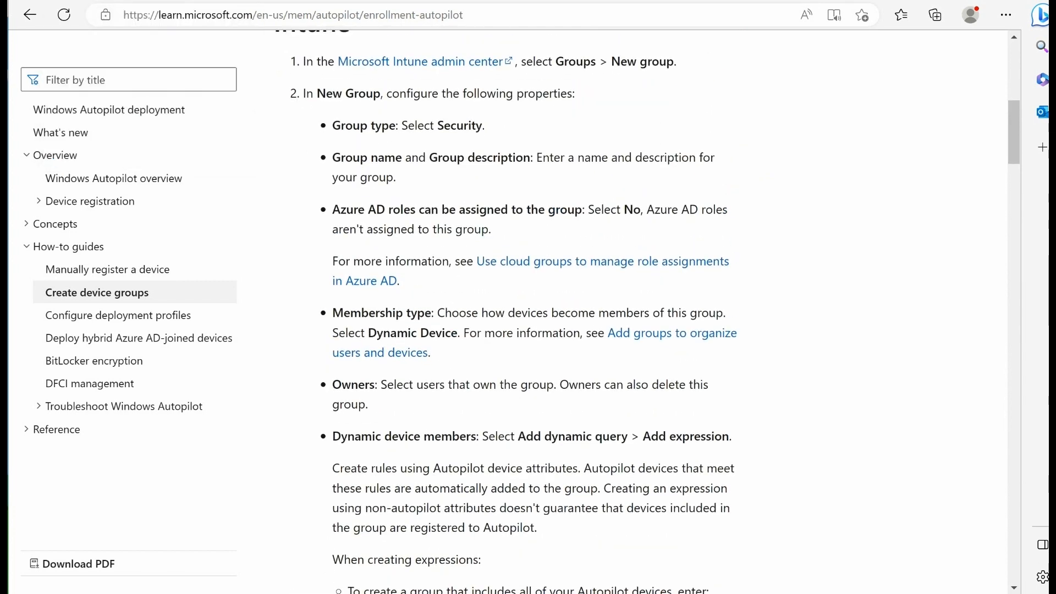
Back in the Intune admin center, set the dynamic membership rule syntax to (device.devicePhysicalIDs -any (_ -contains "[ZTDID]"))
key("ctrl+Tab")
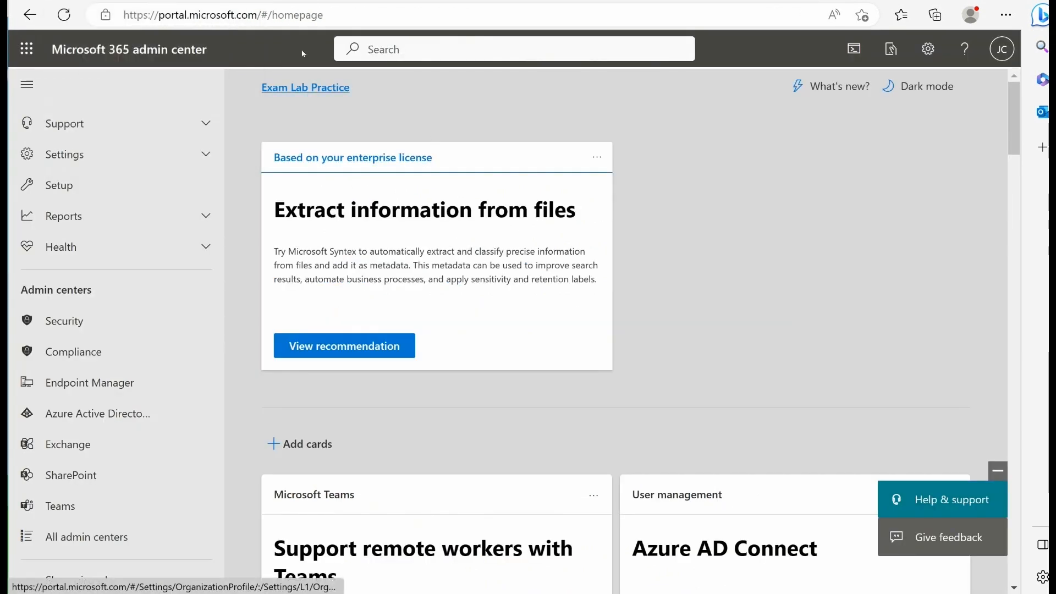
key("ctrl+Tab")
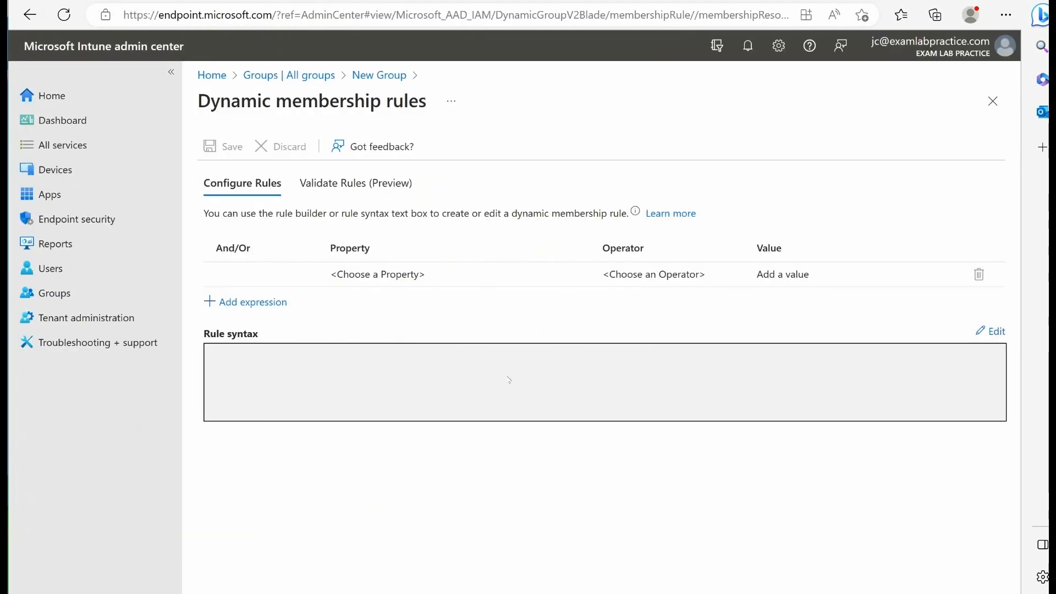
left_click(993, 331)
left_click(547, 268)
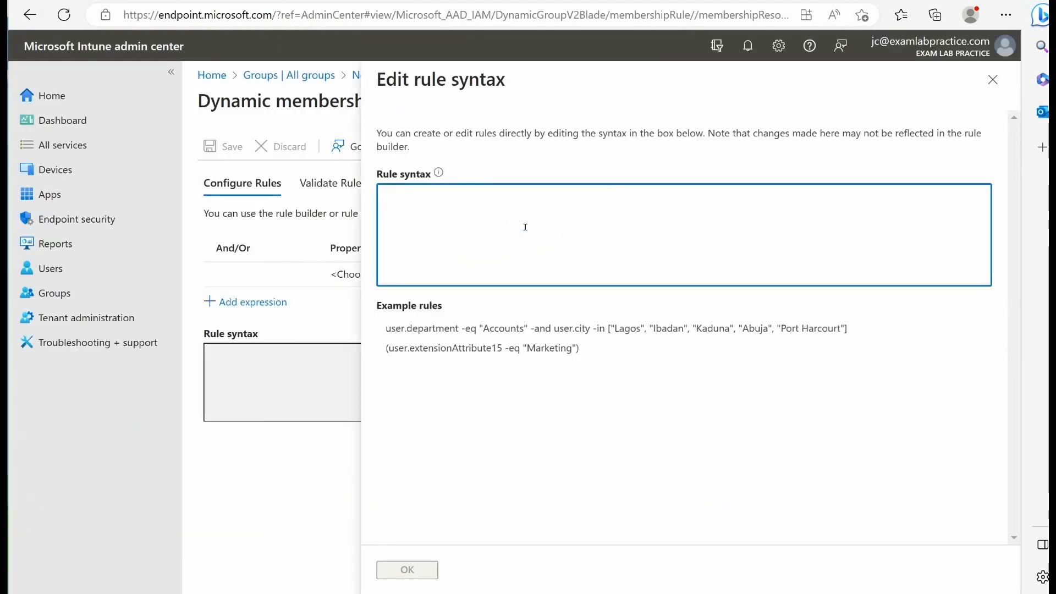
key("ctrl+v")
left_click(413, 572)
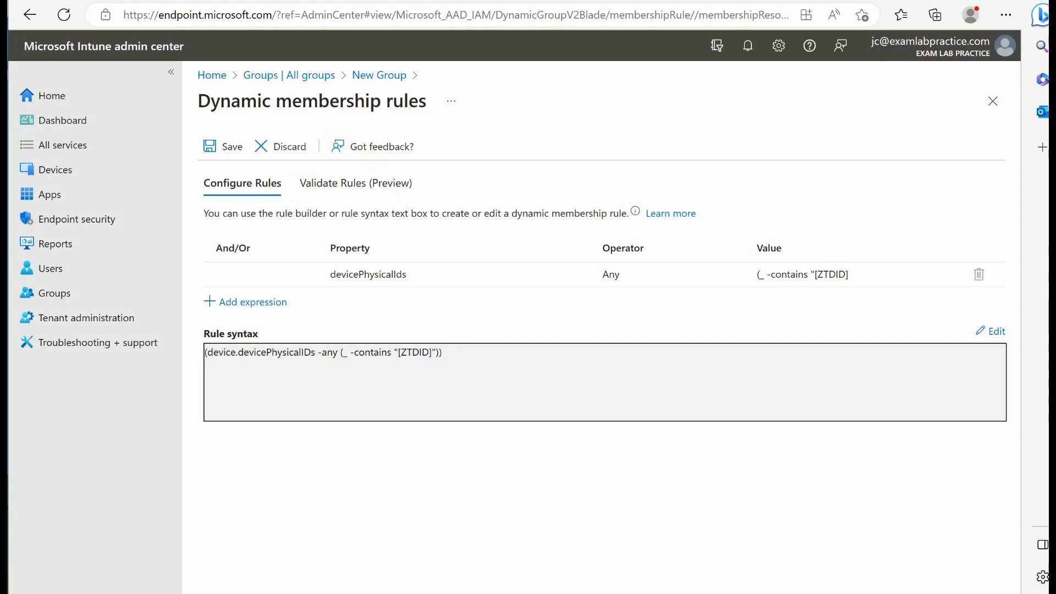
Recheck the article's guidance on expressions for all Autopilot devices, group tags and Purchase Order IDs, and return to the membership rules
key("alt+Tab")
scroll(578, 314, "up", 3)
scroll(584, 302, "down", 5)
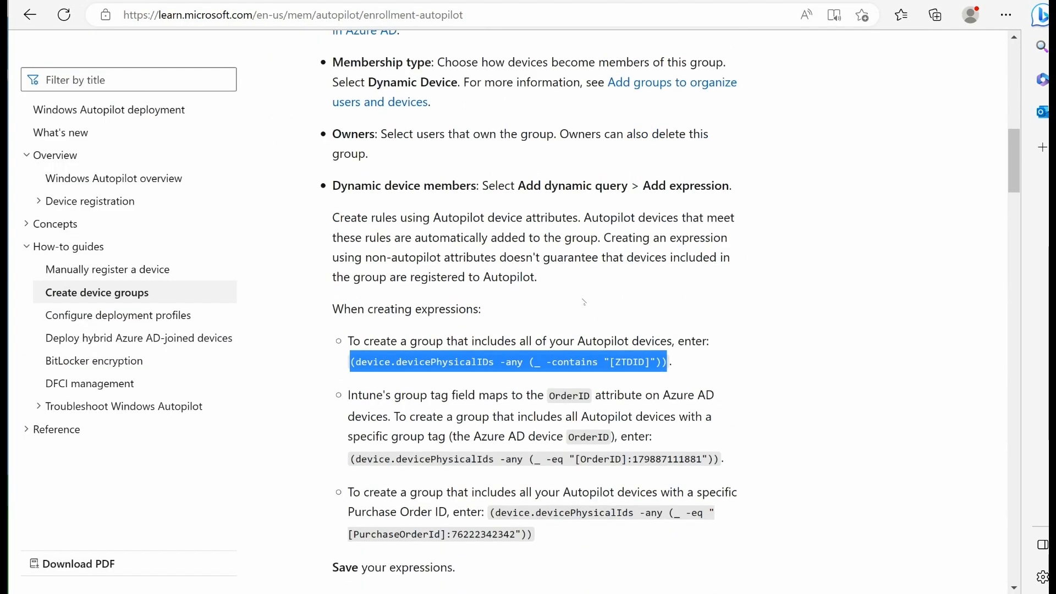
scroll(584, 302, "down", 2)
left_click(652, 303)
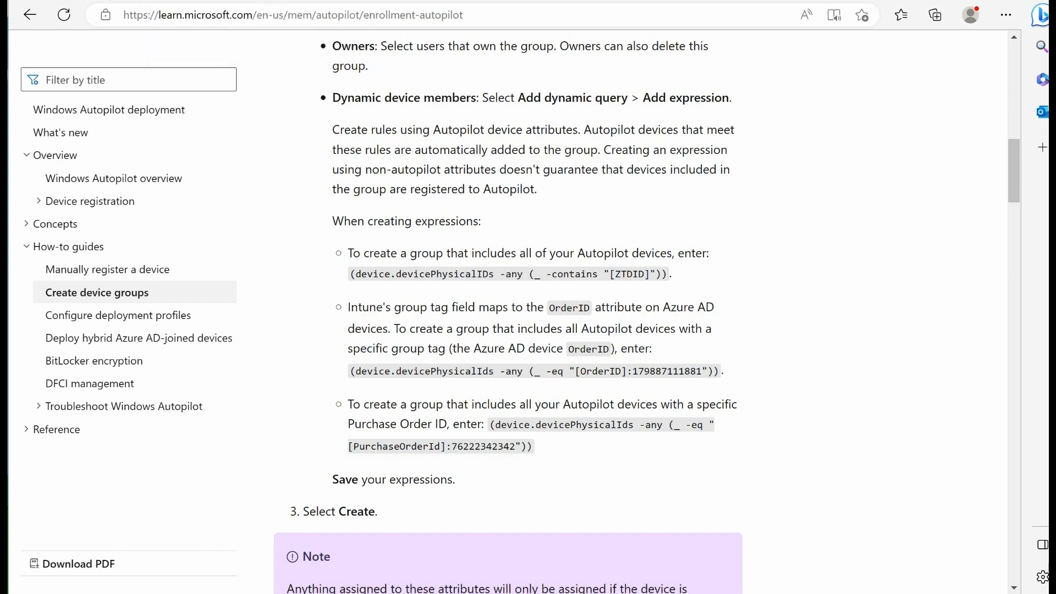
left_click(93, 1)
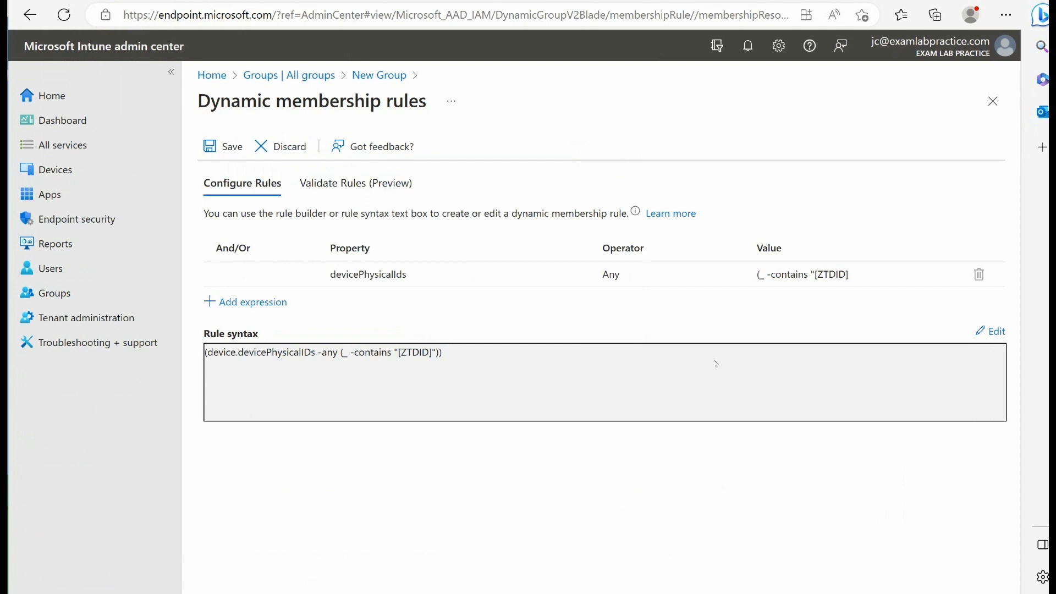
Save the dynamic membership rule and create the AutopilotManaged group
left_click(223, 146)
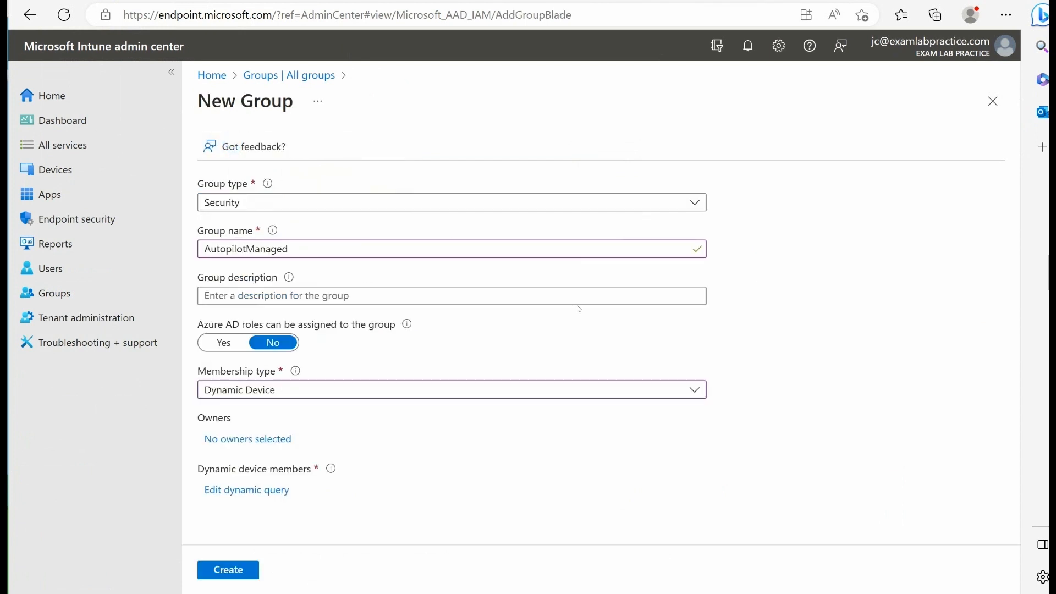
left_click(226, 571)
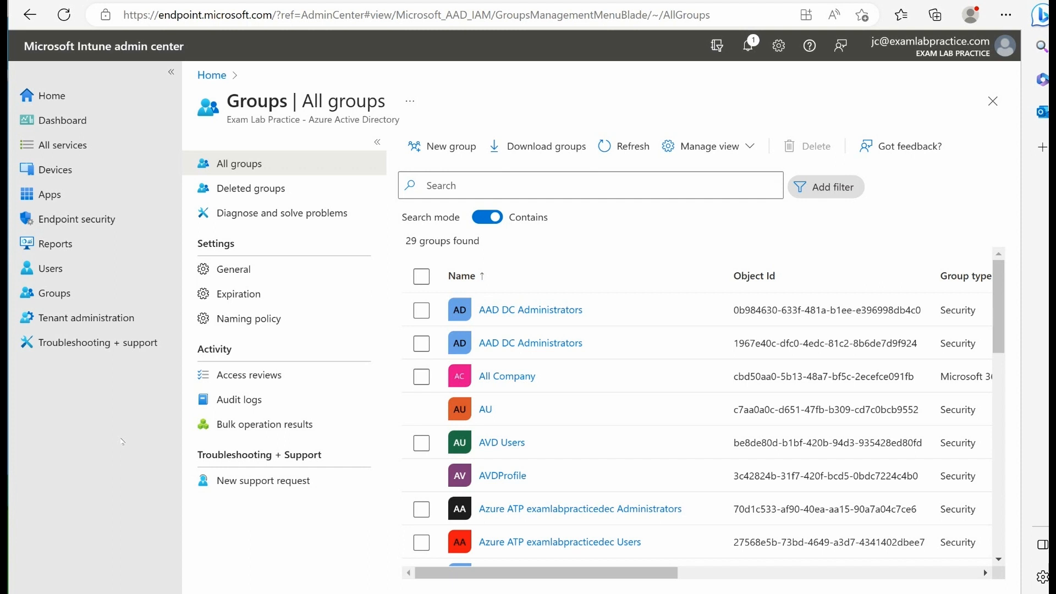
Open the Windows Autopilot deployment profiles from the Windows enrollment settings, using a new browser tab for Devices
right_click(52, 169)
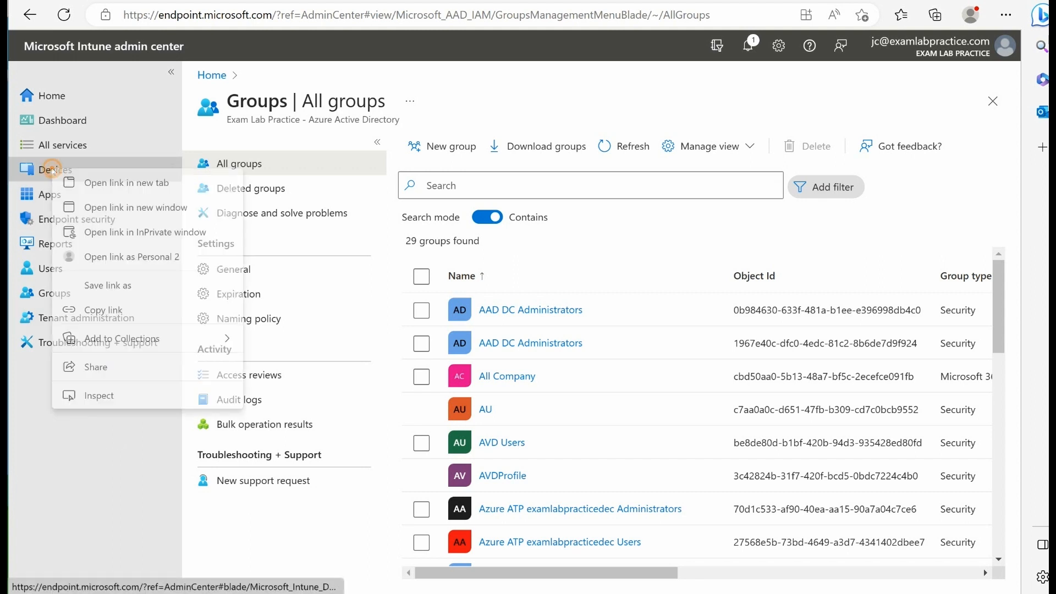
left_click(104, 183)
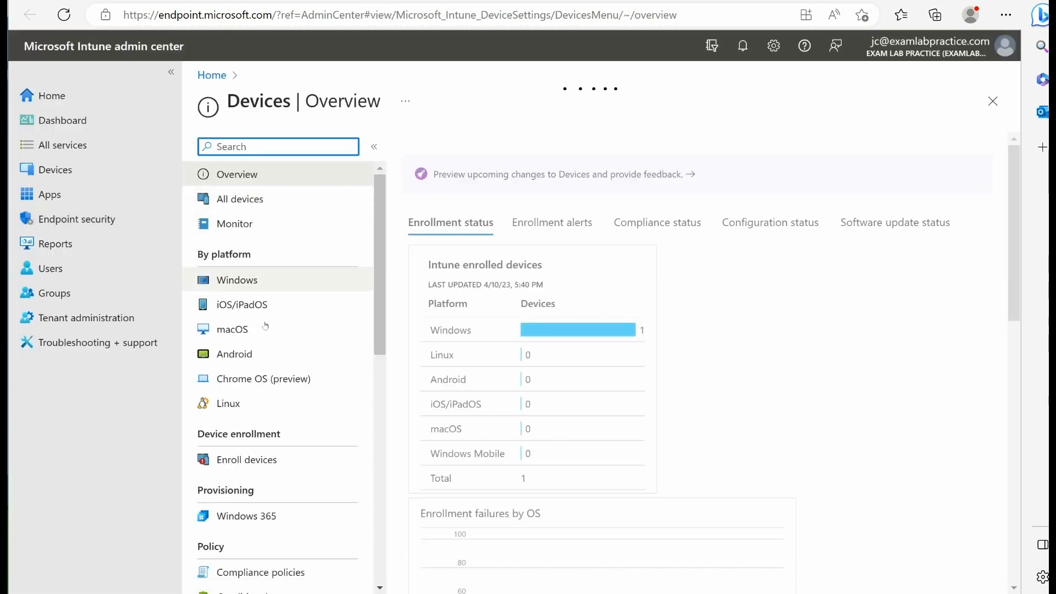
left_click(236, 460)
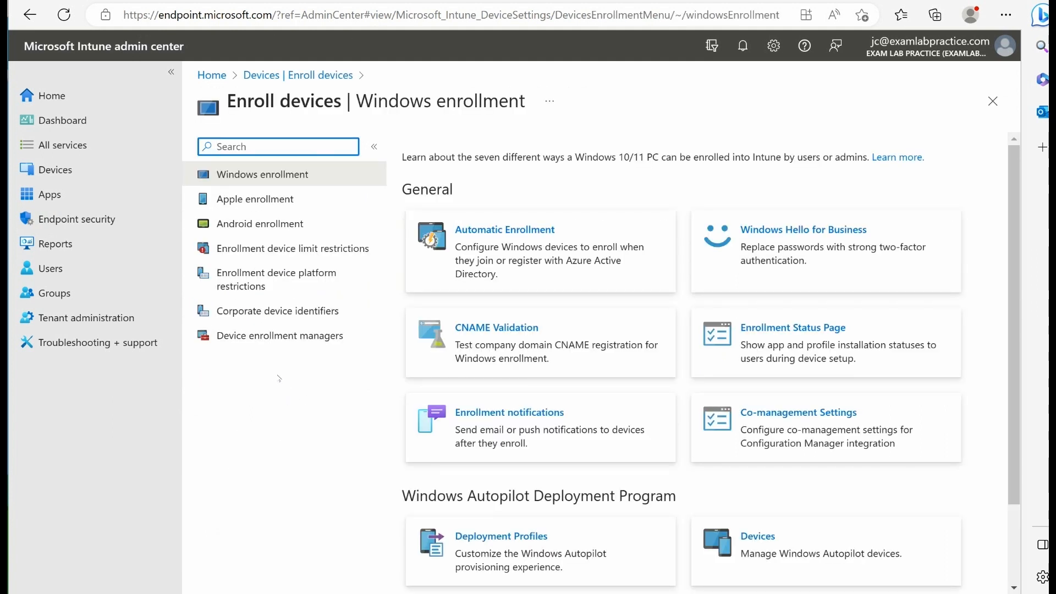
scroll(496, 533, "down", 2)
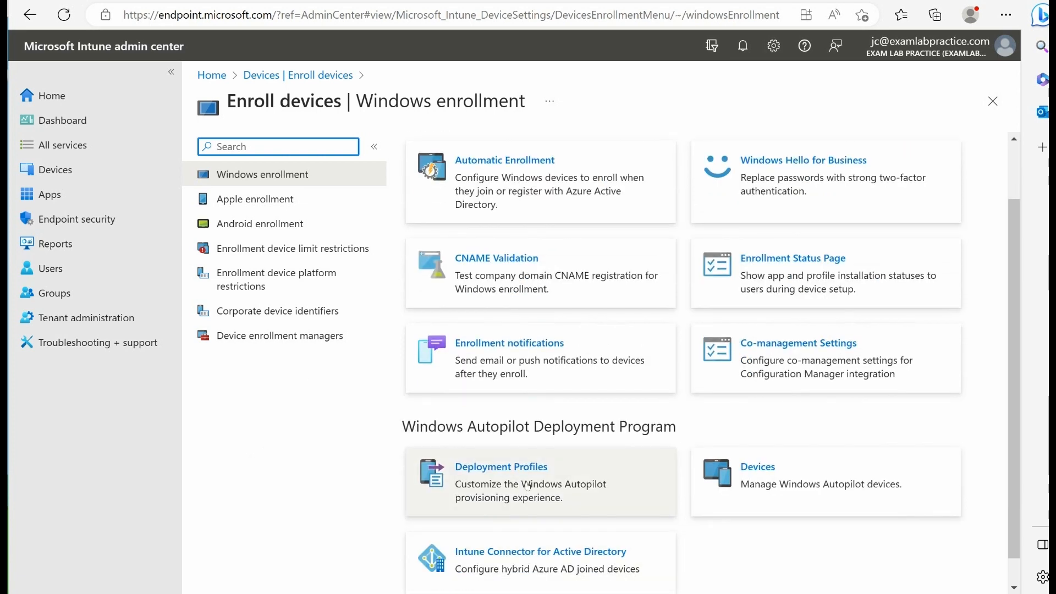
scroll(465, 473, "up", 2)
scroll(499, 506, "down", 2)
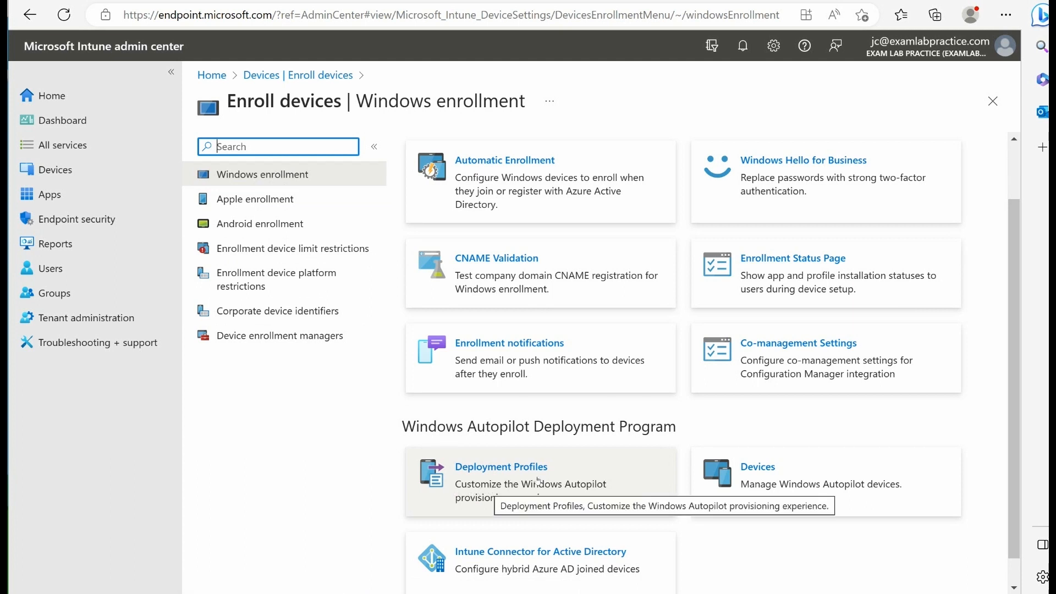
left_click(500, 474)
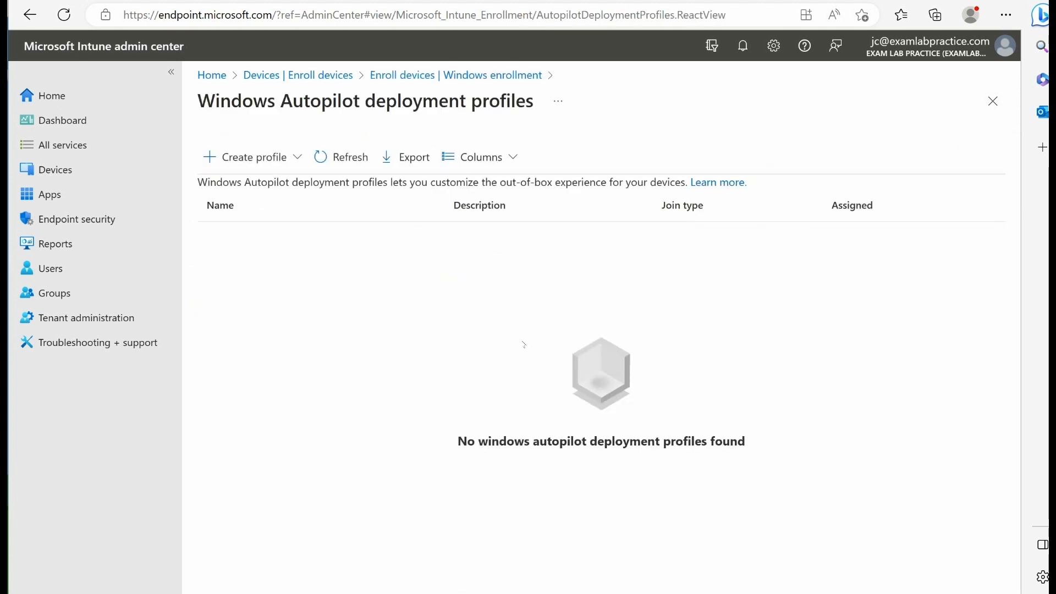
Start a new Windows PC deployment profile and name it Autopilot Demo
left_click(232, 159)
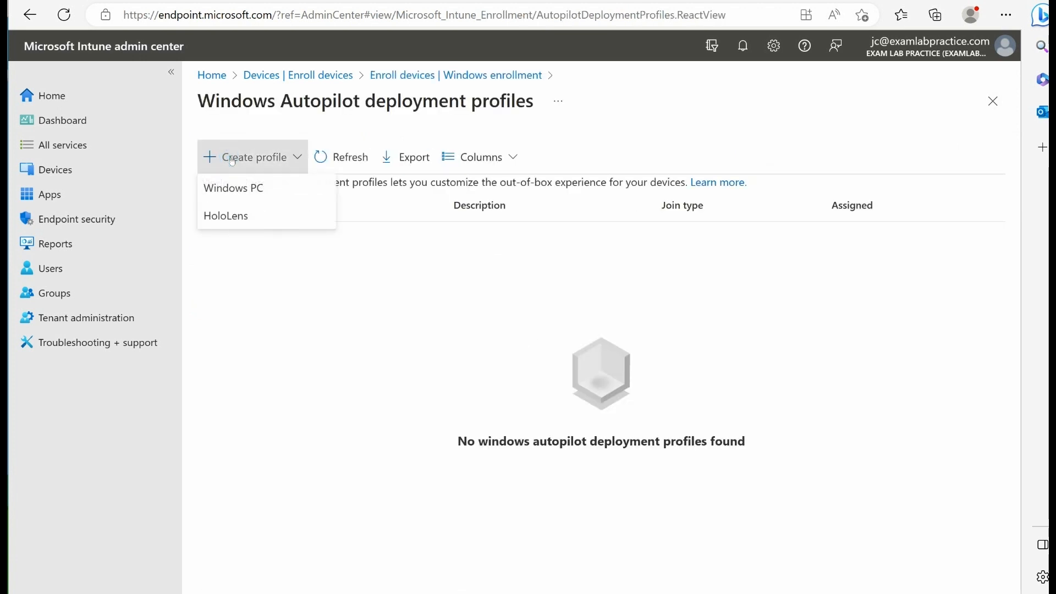
left_click(245, 192)
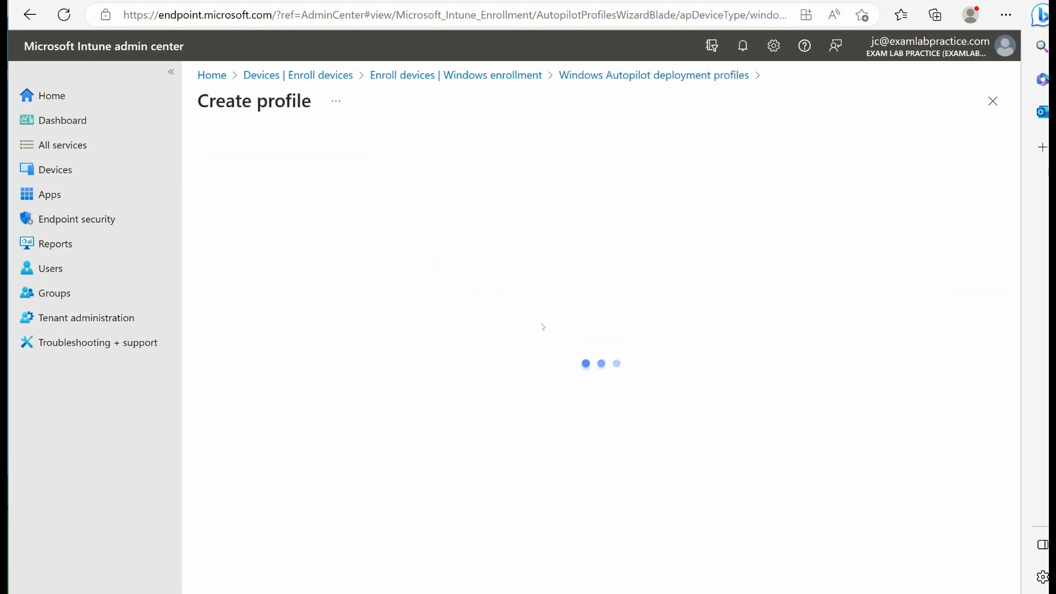
left_click(463, 192)
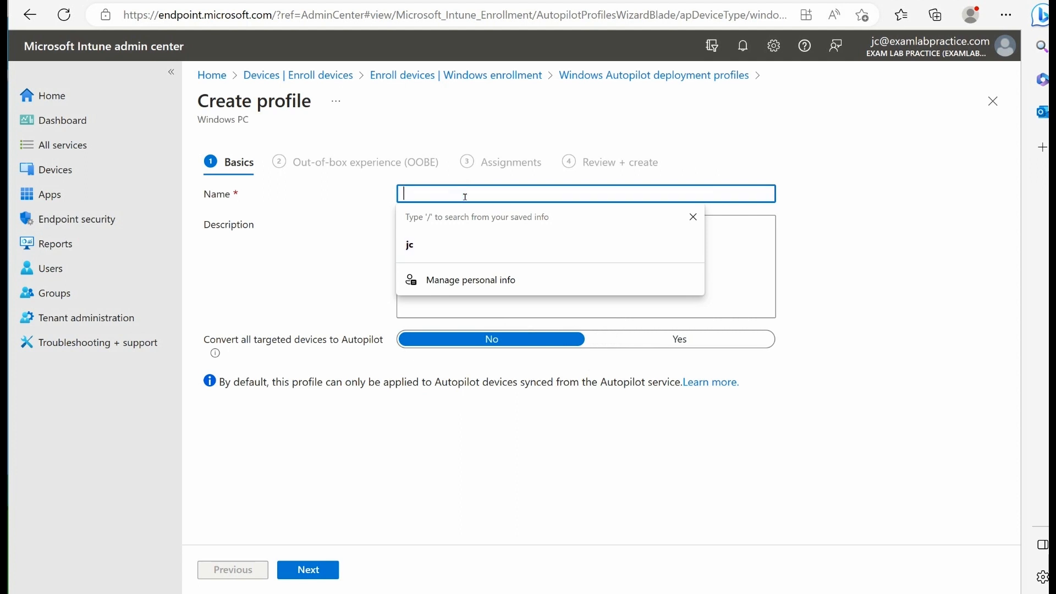
type("Auto")
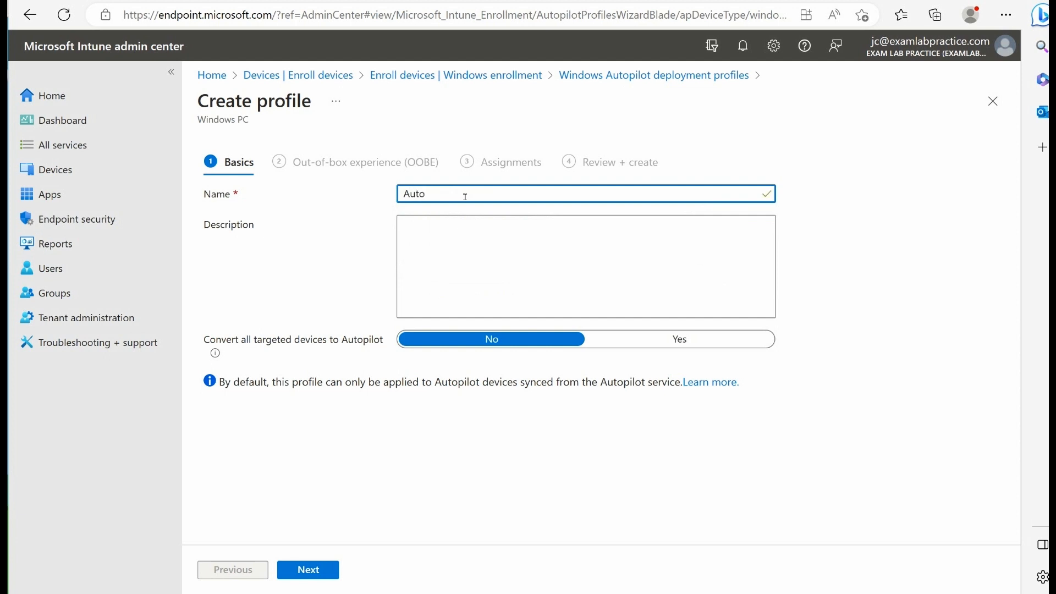
type("pilot Demo")
Check the help for converting all targeted devices to Autopilot, set the option to Yes and continue to the out-of-box experience settings
mouse_move(217, 353)
left_click(224, 357)
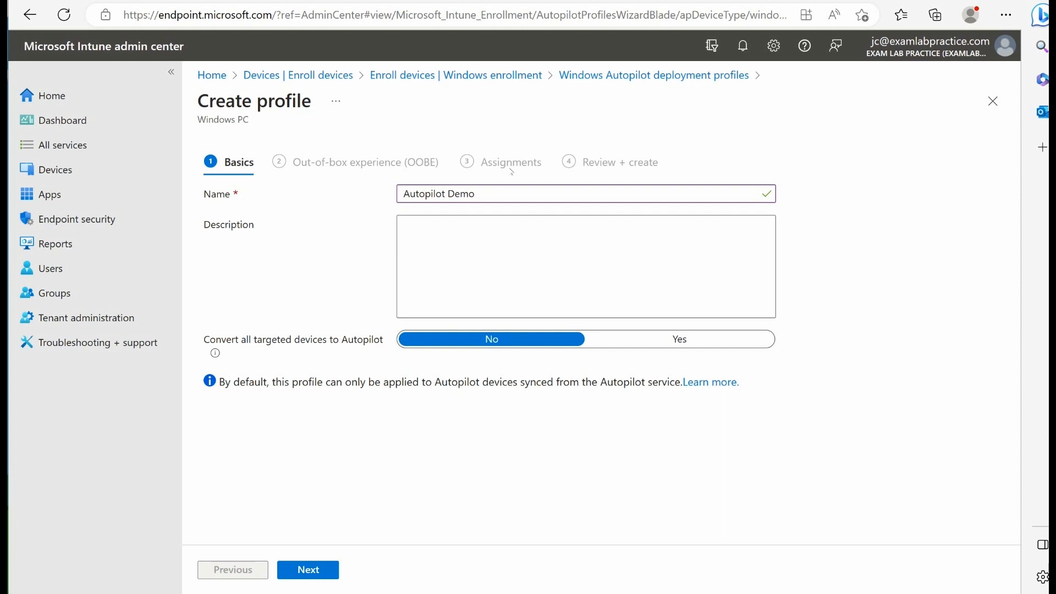
left_click(653, 340)
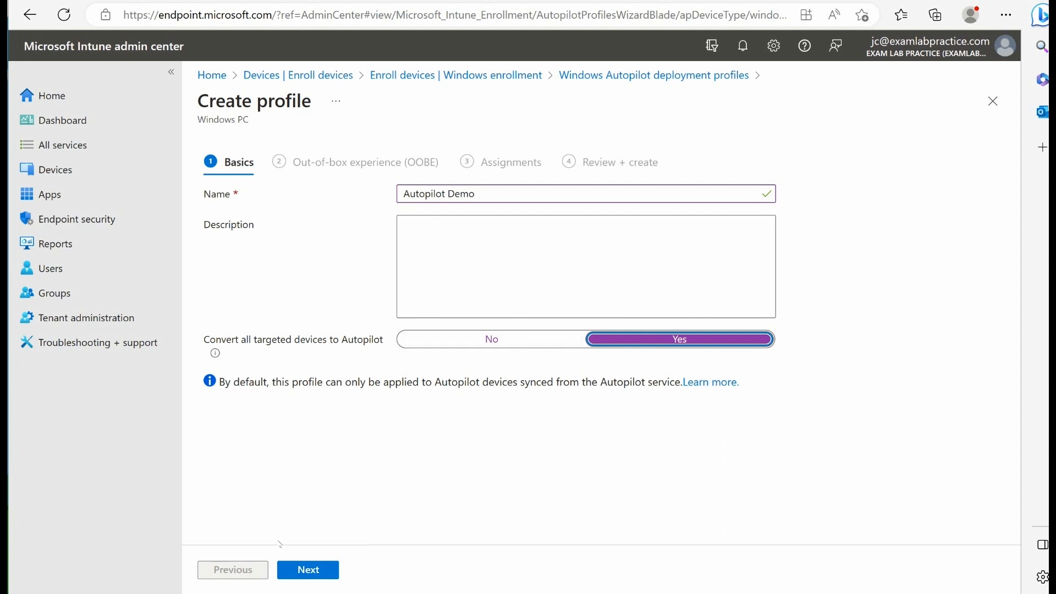
left_click(311, 572)
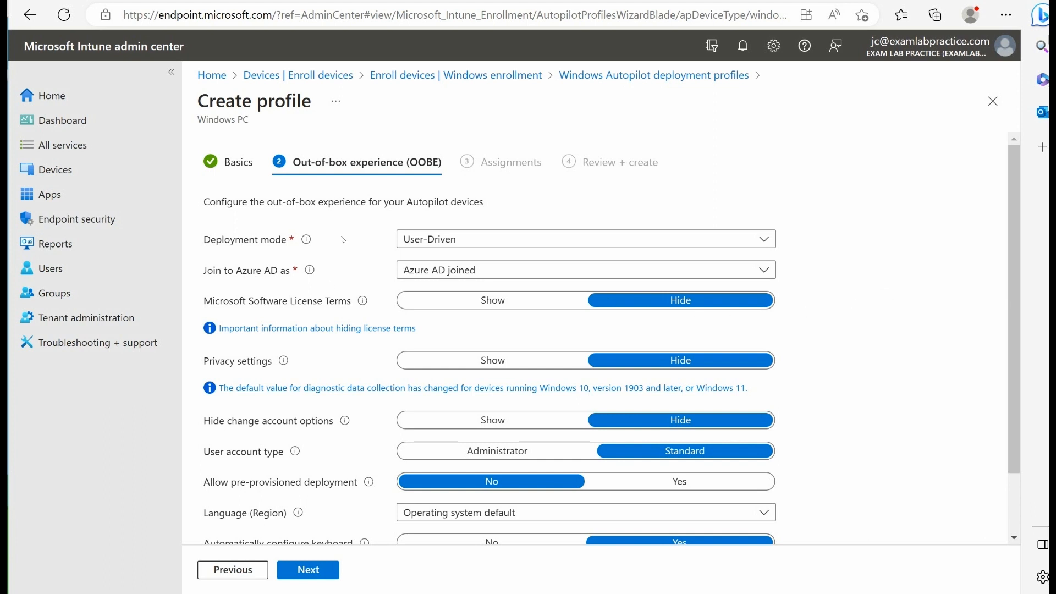
Try the Self-Deploying (preview) deployment mode to compare its options, and return the mode to User-Driven
left_click(465, 242)
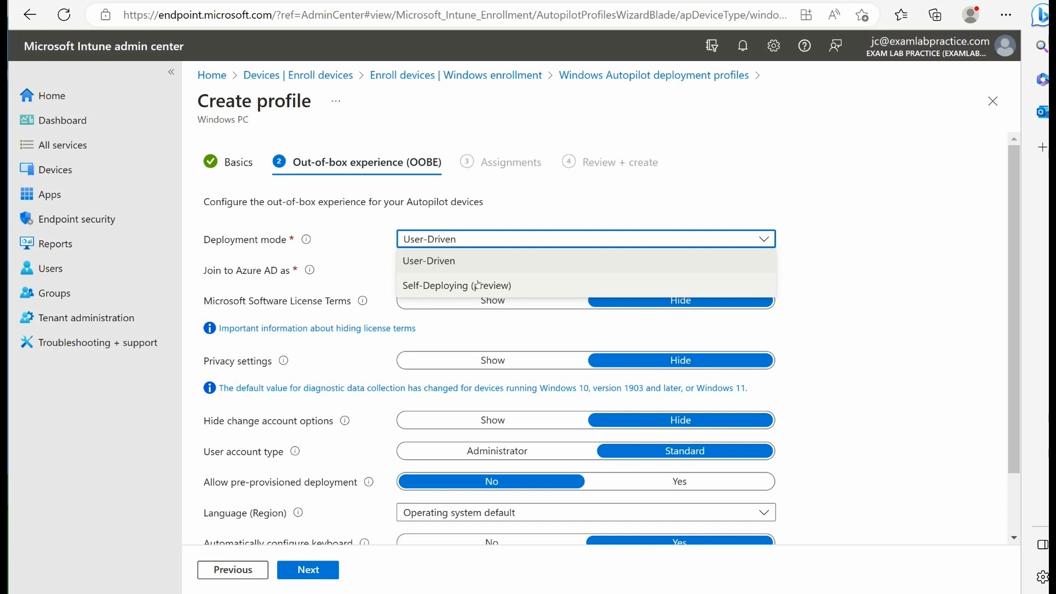
left_click(437, 258)
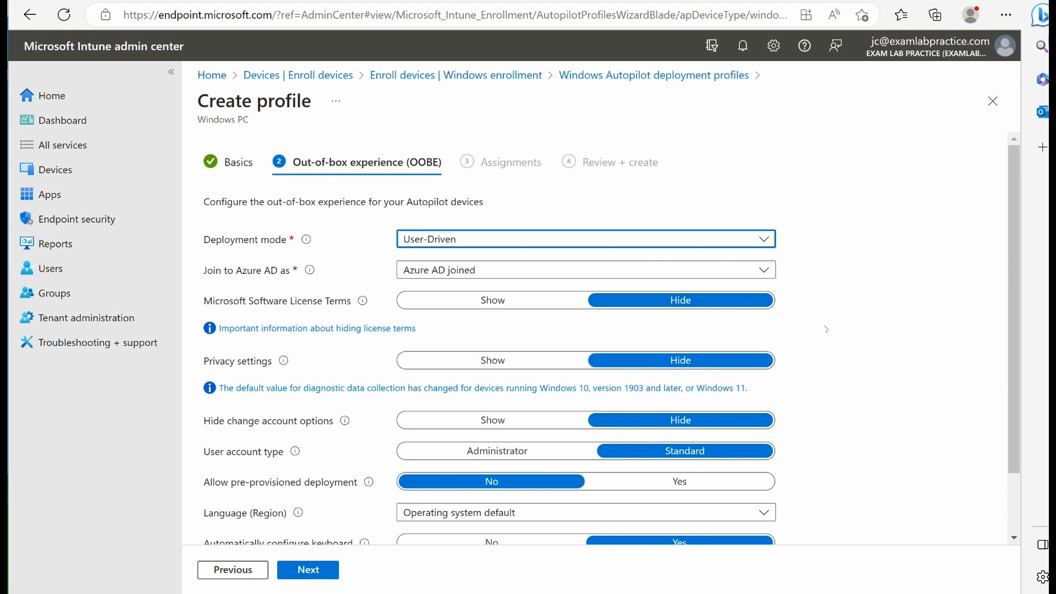
left_click(484, 238)
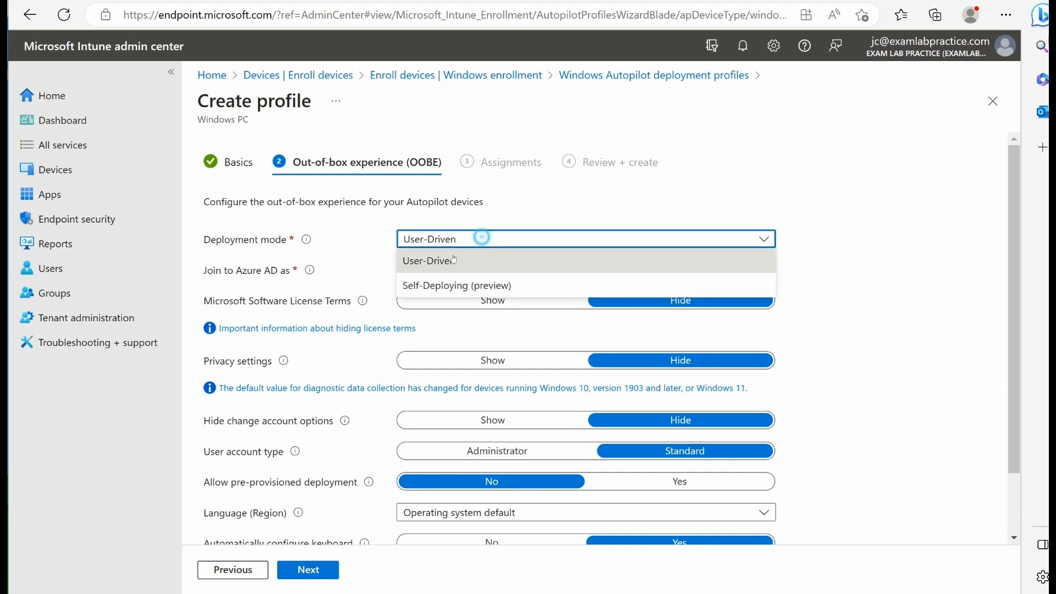
left_click(447, 286)
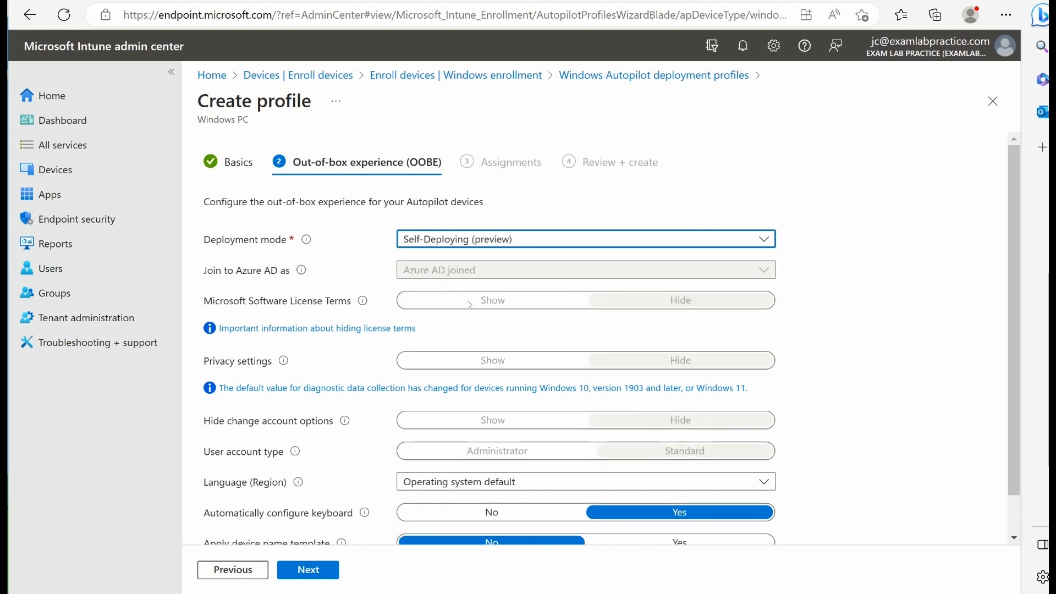
scroll(607, 356, "down", 1)
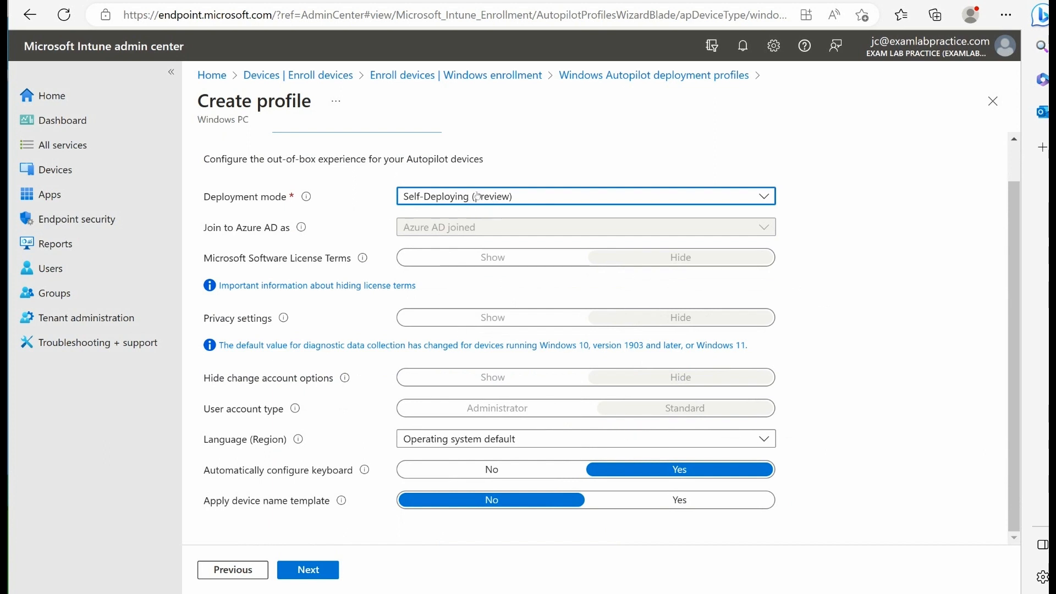
left_click(427, 196)
left_click(422, 220)
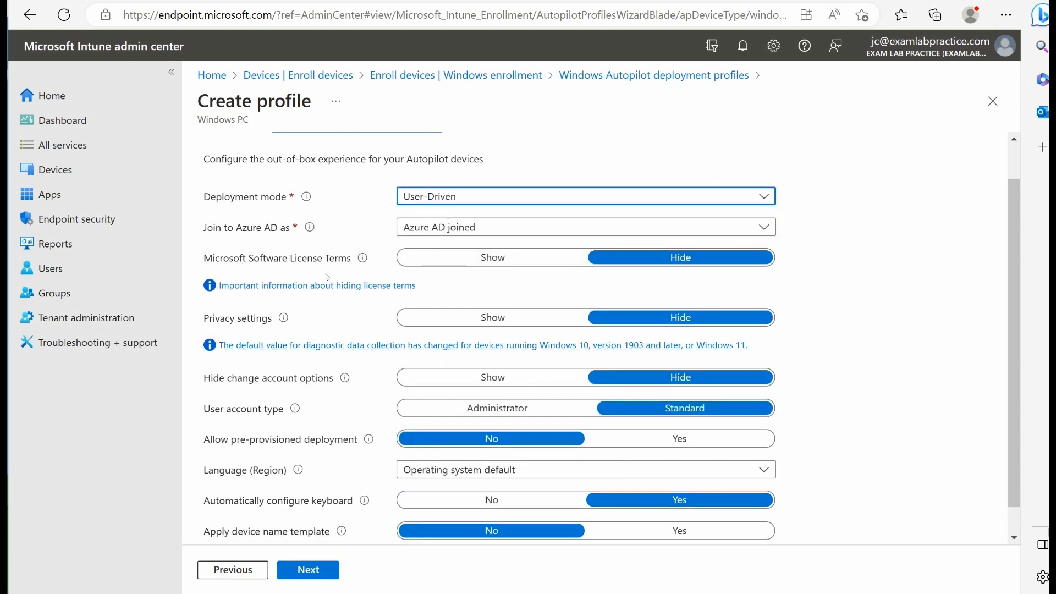
Try Hybrid Azure AD joined as the join type, and return it to Azure AD joined
left_click(468, 229)
left_click(465, 230)
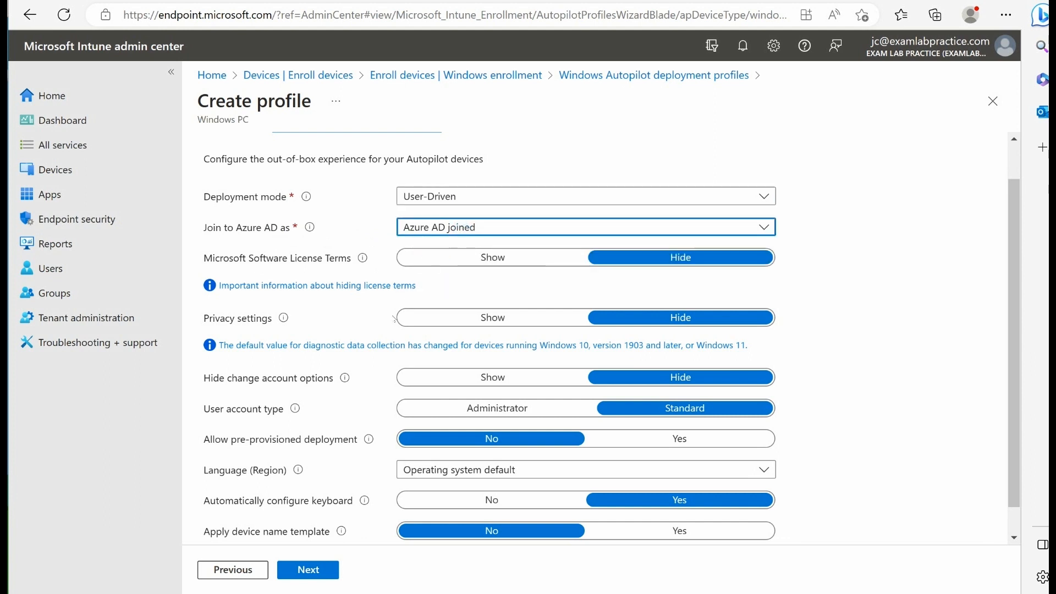
left_click(429, 229)
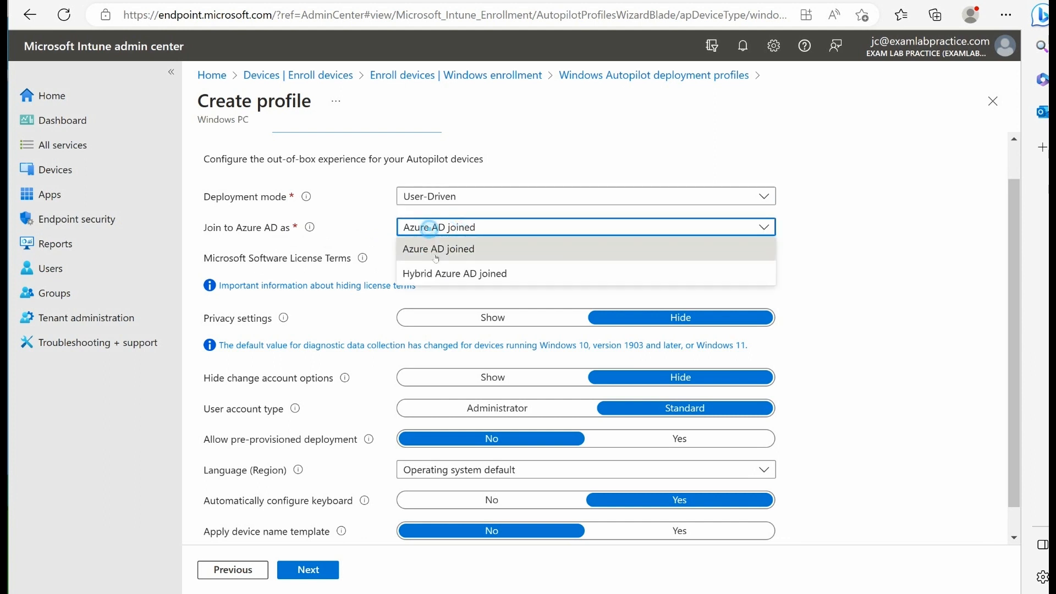
left_click(434, 250)
left_click(434, 230)
left_click(438, 279)
left_click(439, 225)
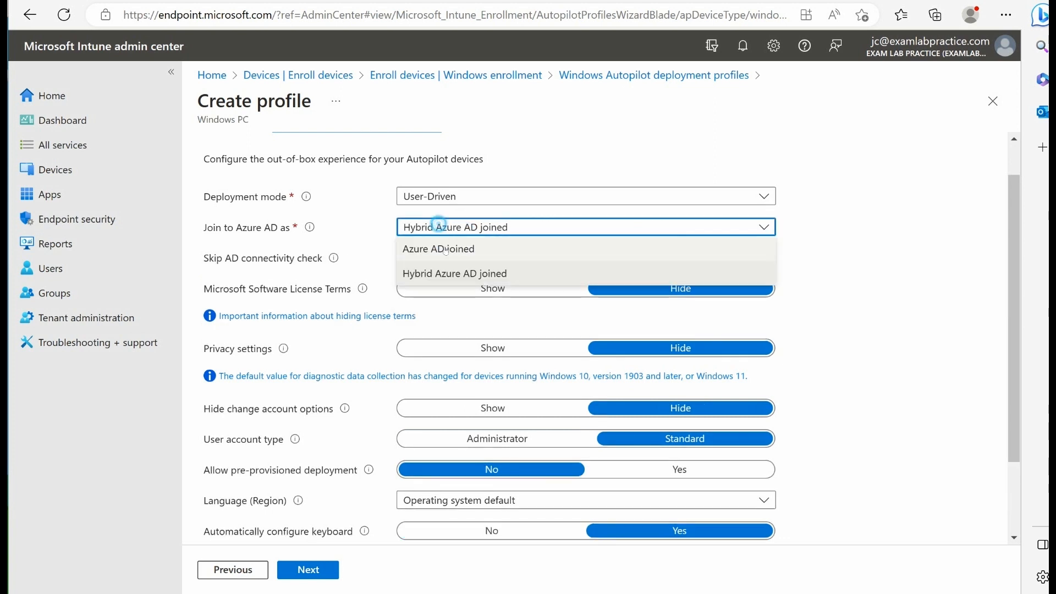
left_click(439, 249)
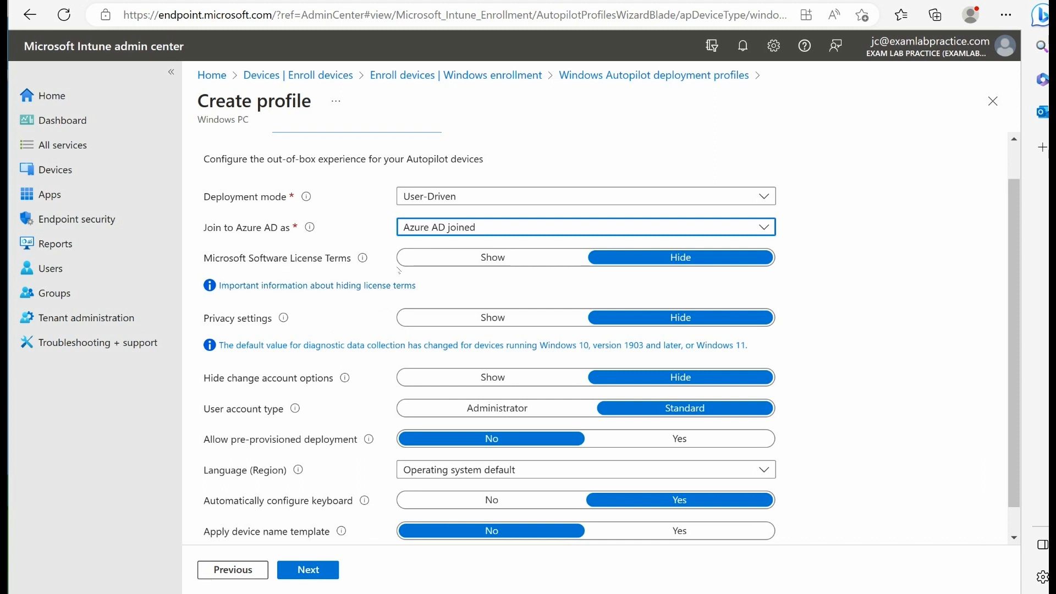
Switch the Microsoft Software License Terms to Show and back to Hide
left_click(455, 264)
scroll(605, 297, "up", 1)
left_click(657, 302)
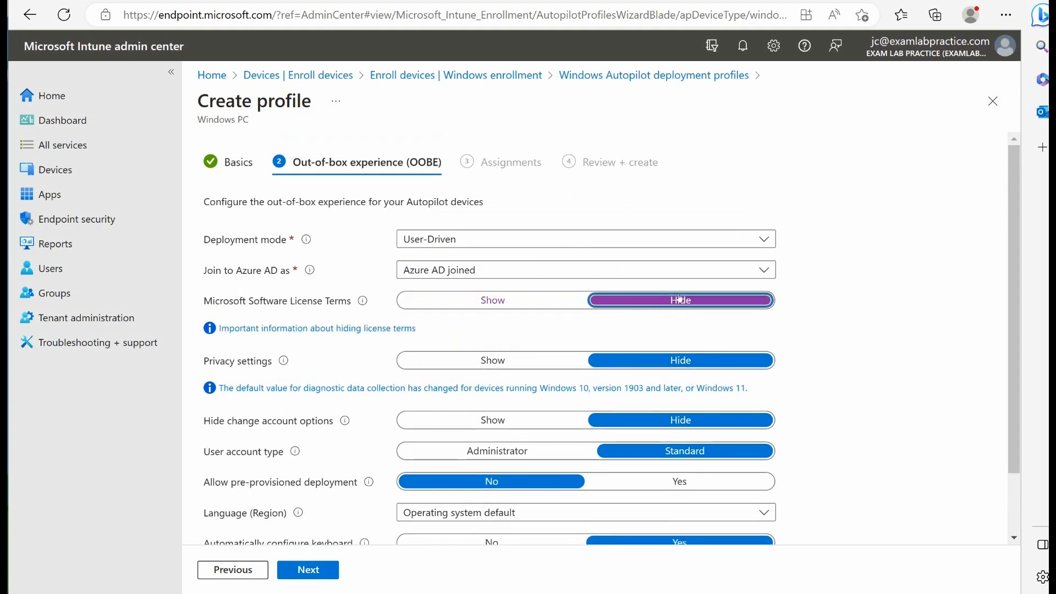
Look over the available Language (Region) choices and close the list without changing the selection
scroll(680, 299, "down", 1)
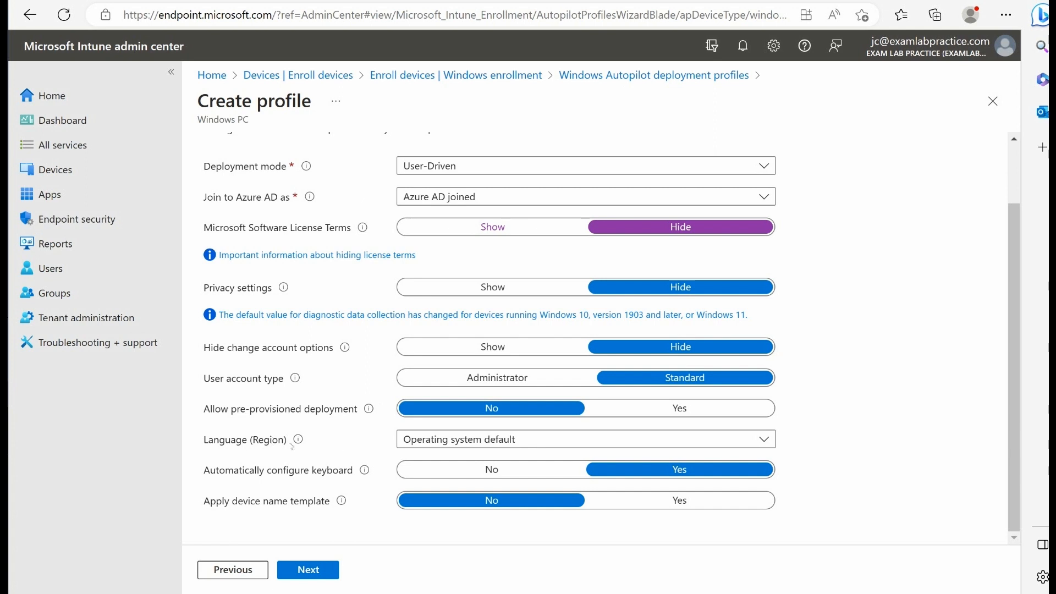
left_click(487, 443)
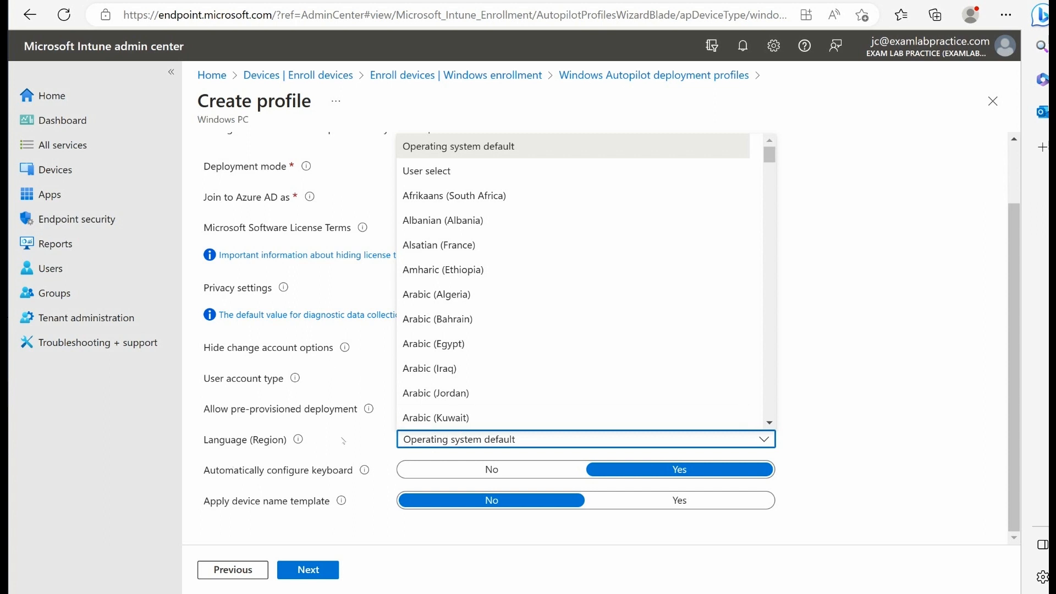
left_click(191, 457)
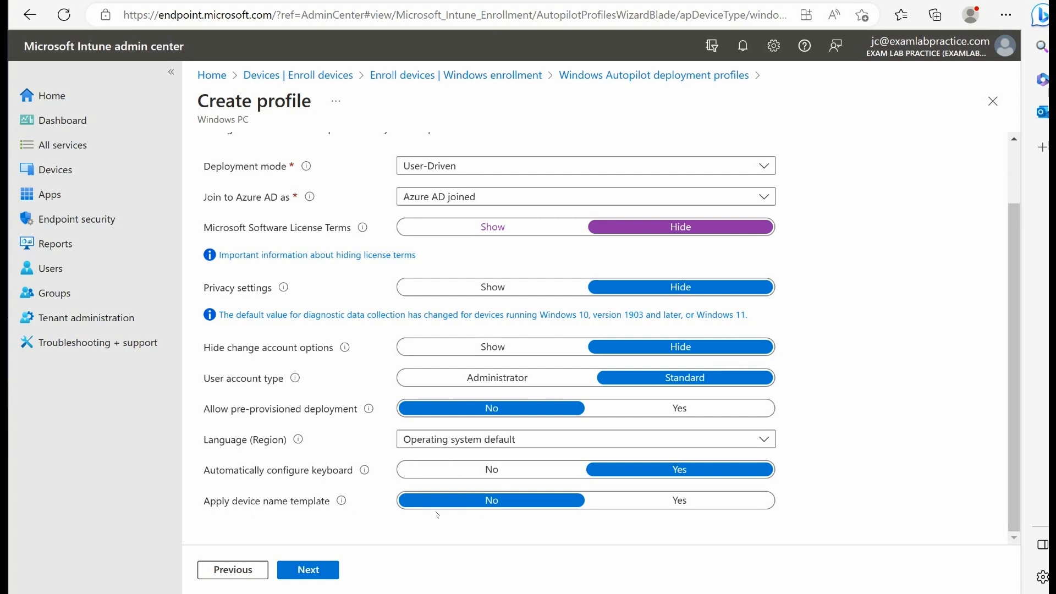
Enable the device name template for the profile and go to its name entry
left_click(633, 501)
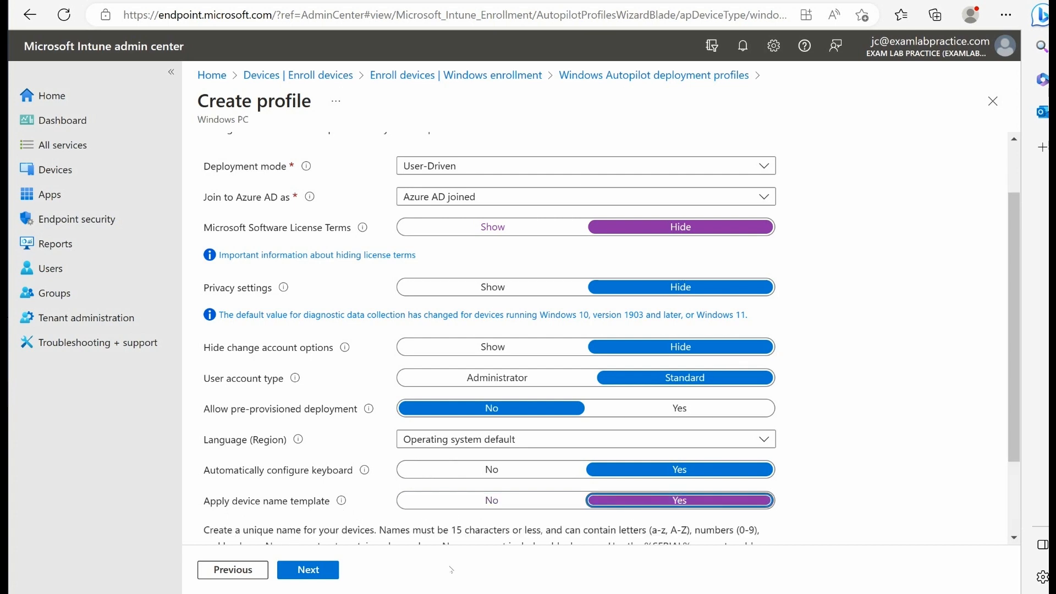
scroll(462, 528, "down", 2)
left_click(554, 503)
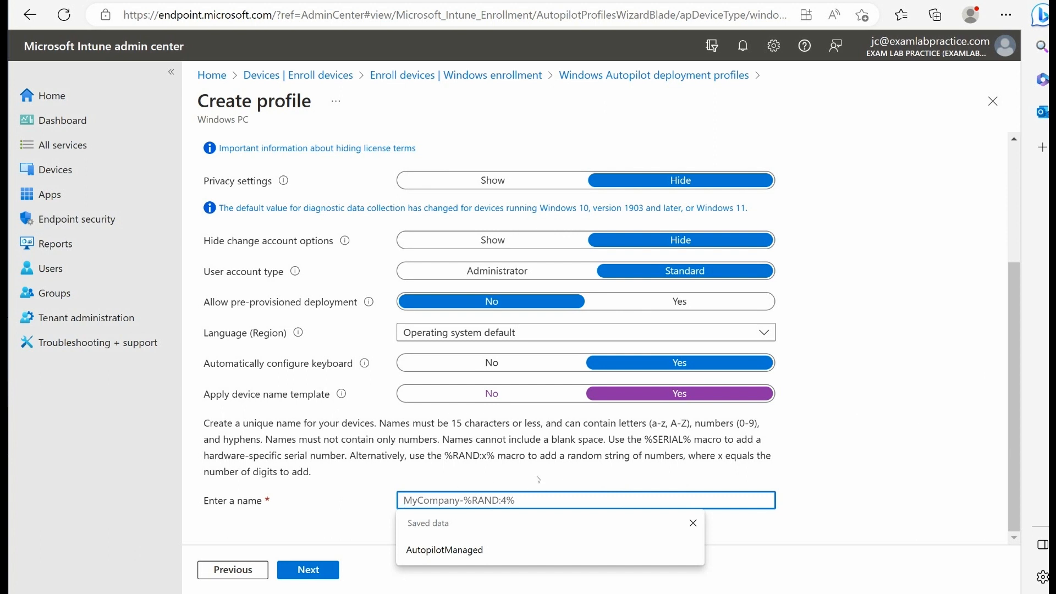
type("ELP-")
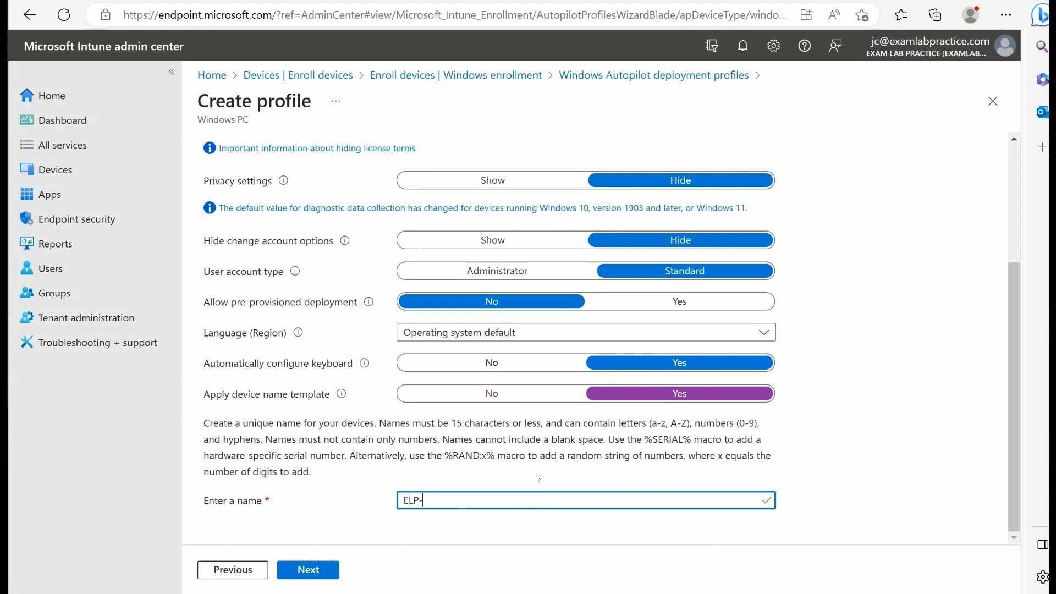
key("ctrl+a")
key("BackSpace")
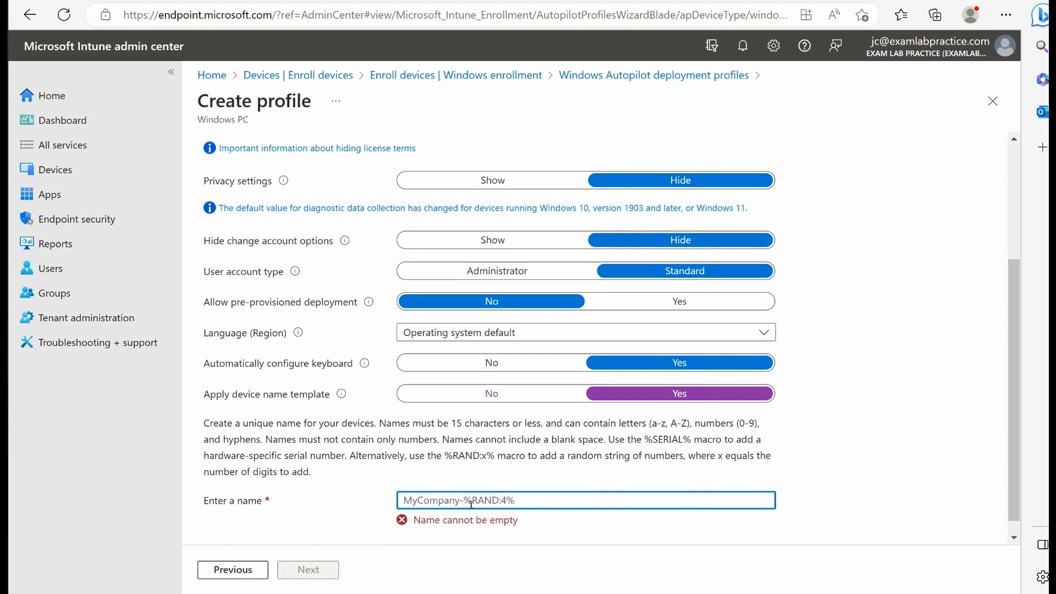
Set the device name template to ELP-%RAND:5%
type("ELP-")
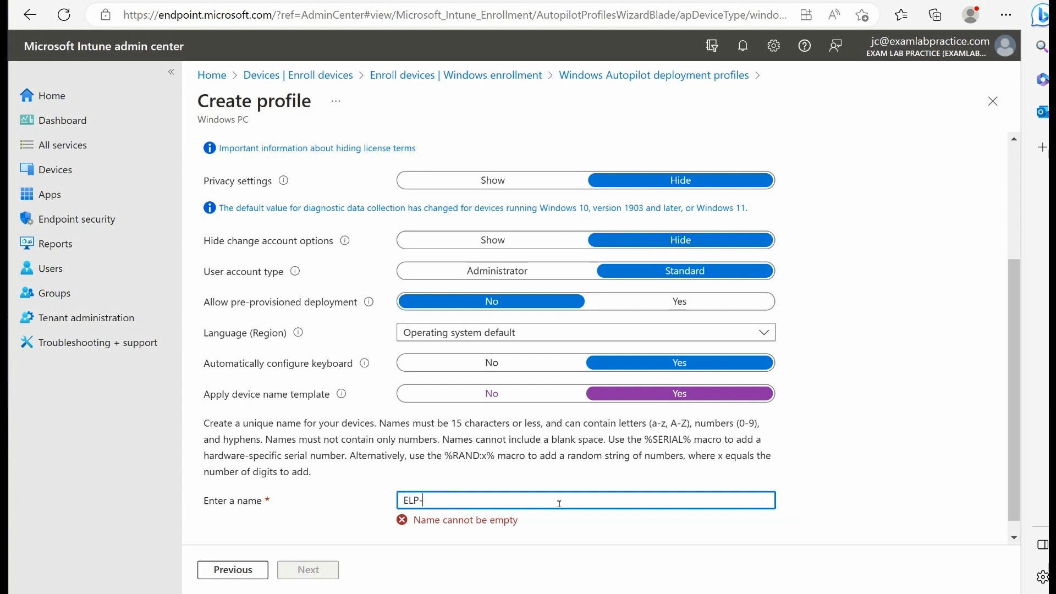
type("%RAND")
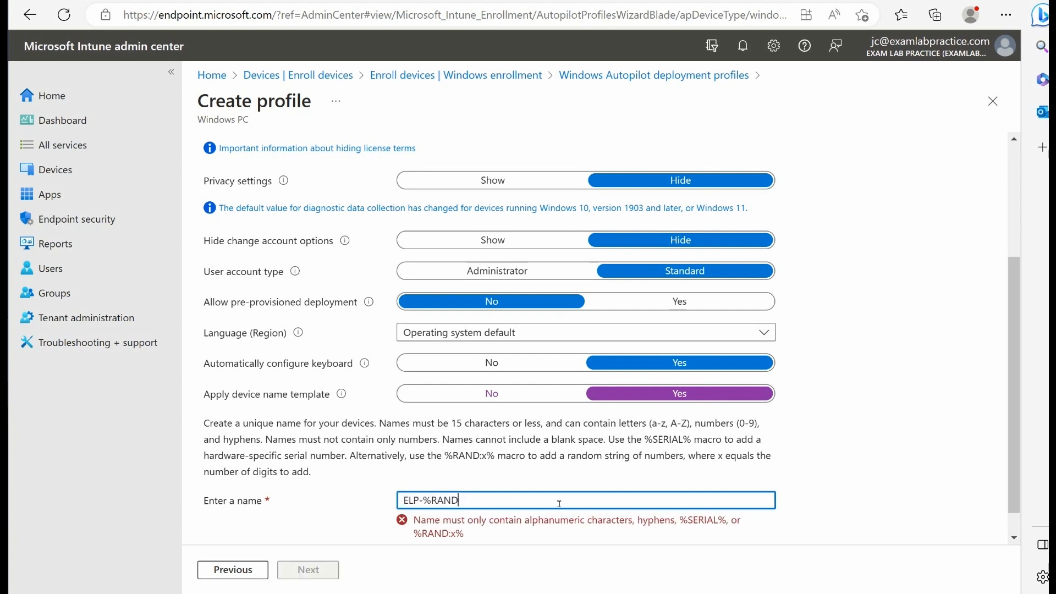
type(":5%")
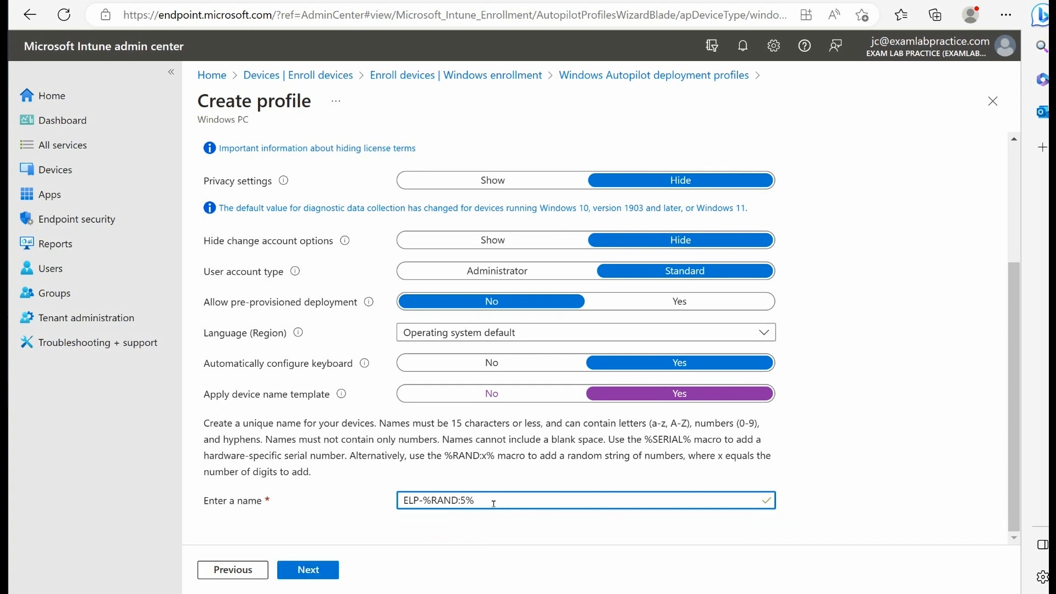
triple_click(466, 500)
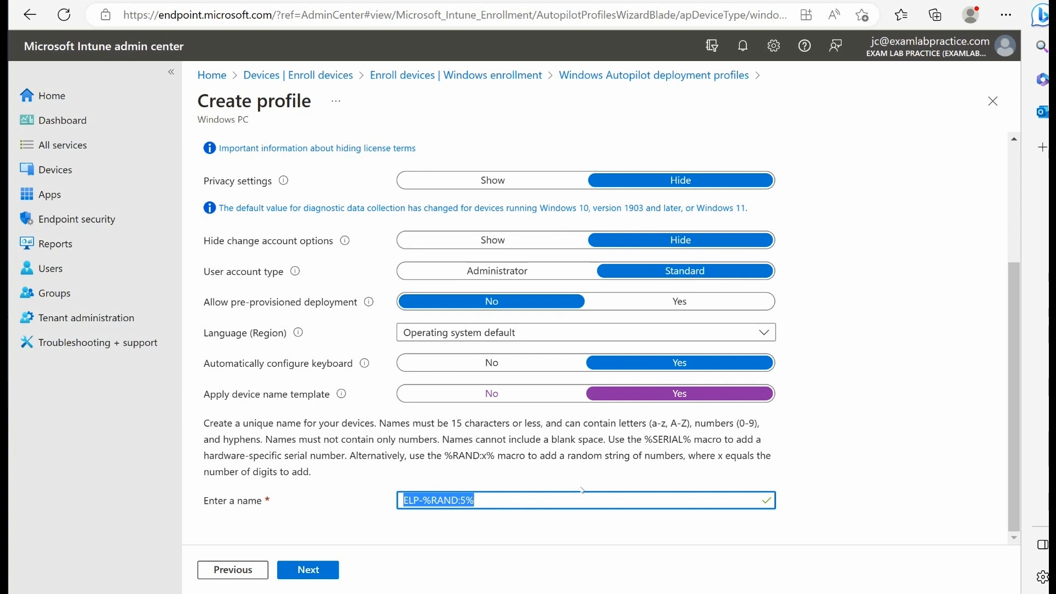
Replace the device name template with NYC-CL11B and continue to the profile's group assignments
type("NYC-")
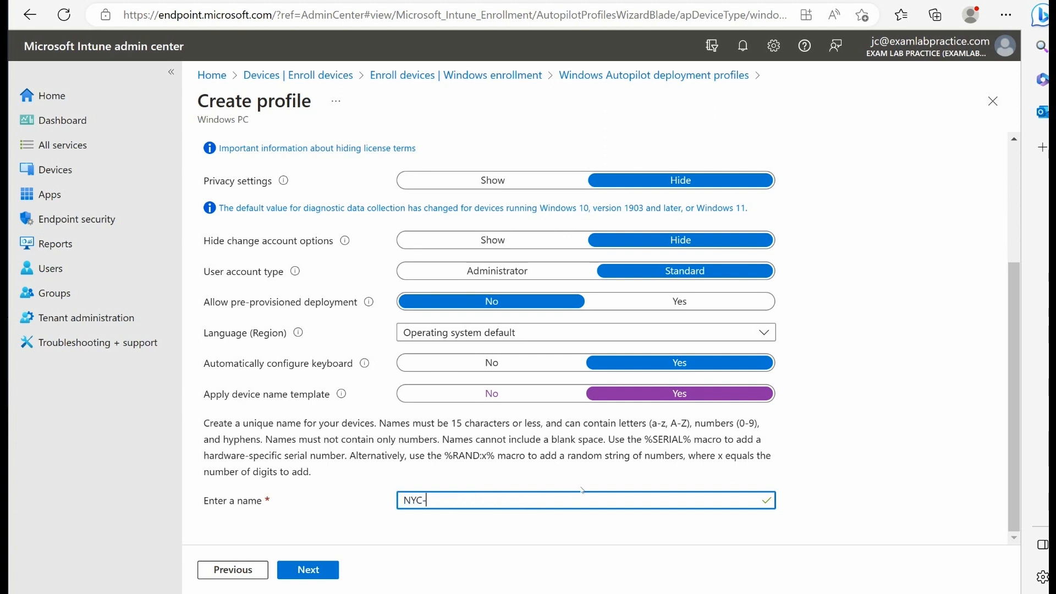
key("BackSpace")
type("C-CL11B")
left_click(316, 571)
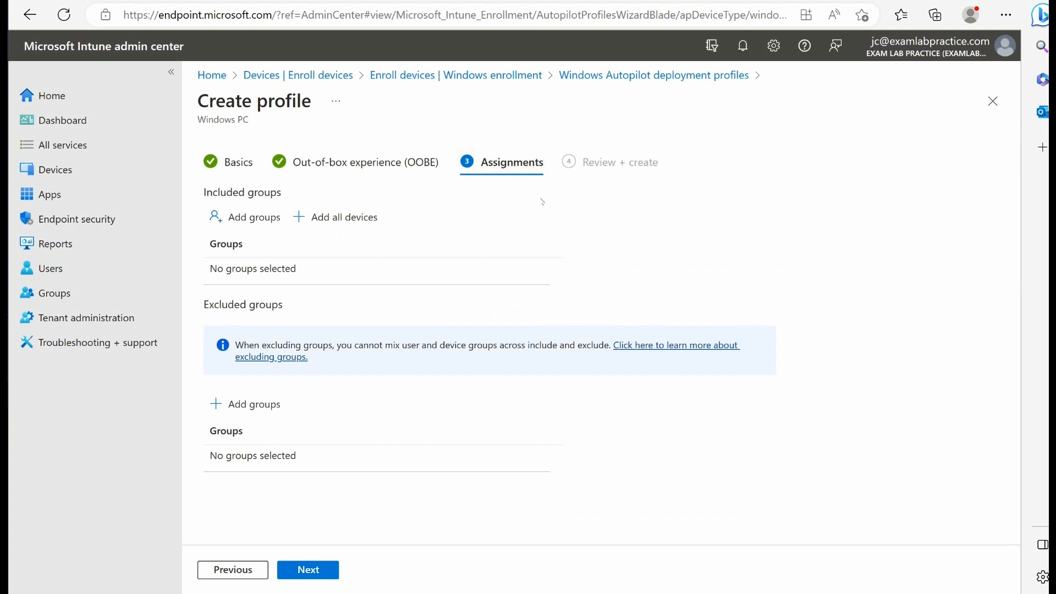
Assign the deployment profile to the AutopilotManaged group and create the profile
left_click(253, 222)
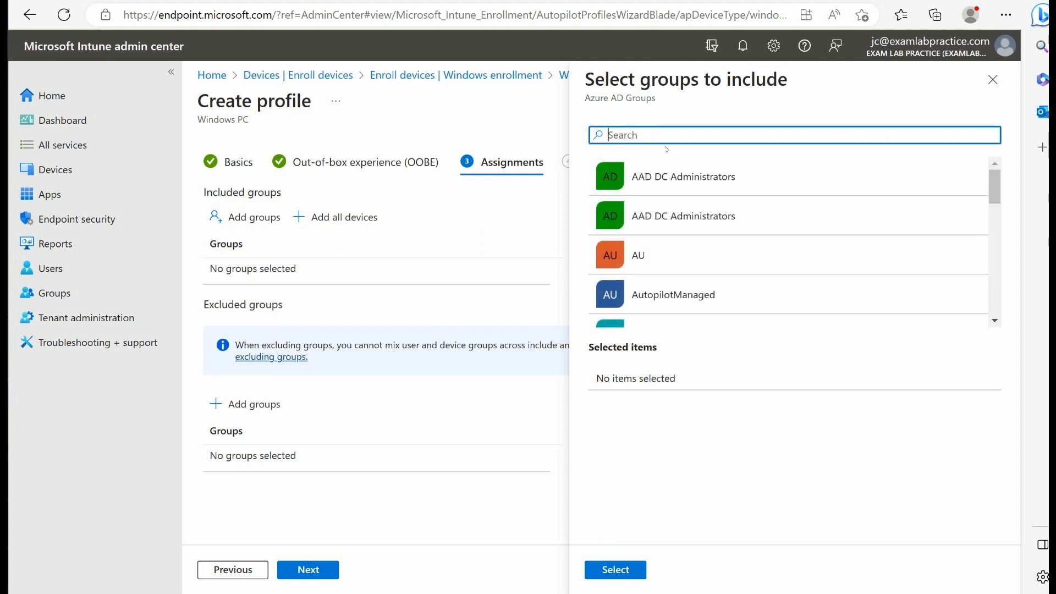
type("auto")
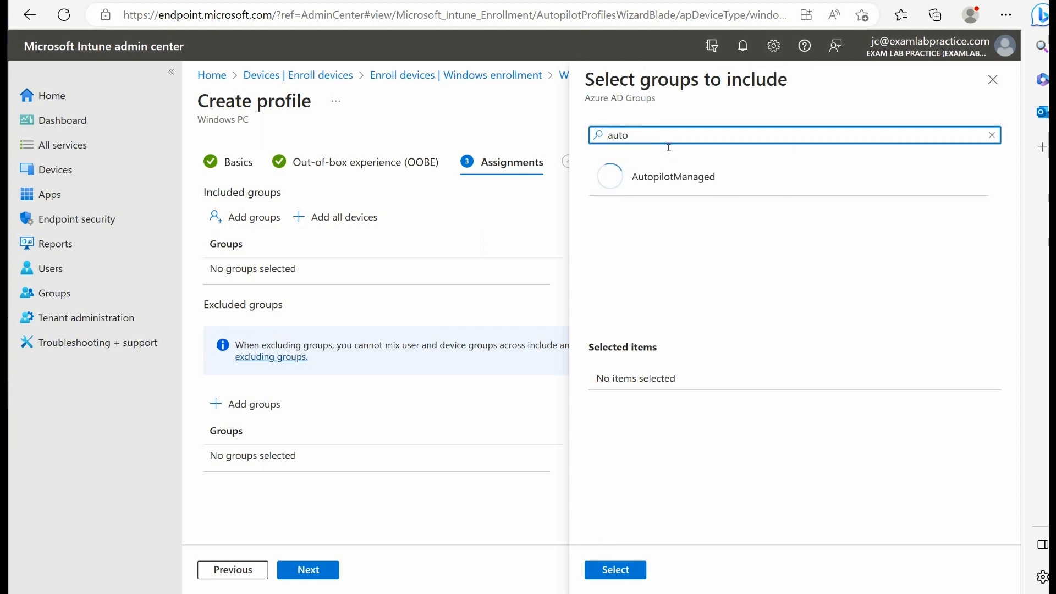
left_click(659, 180)
left_click(615, 569)
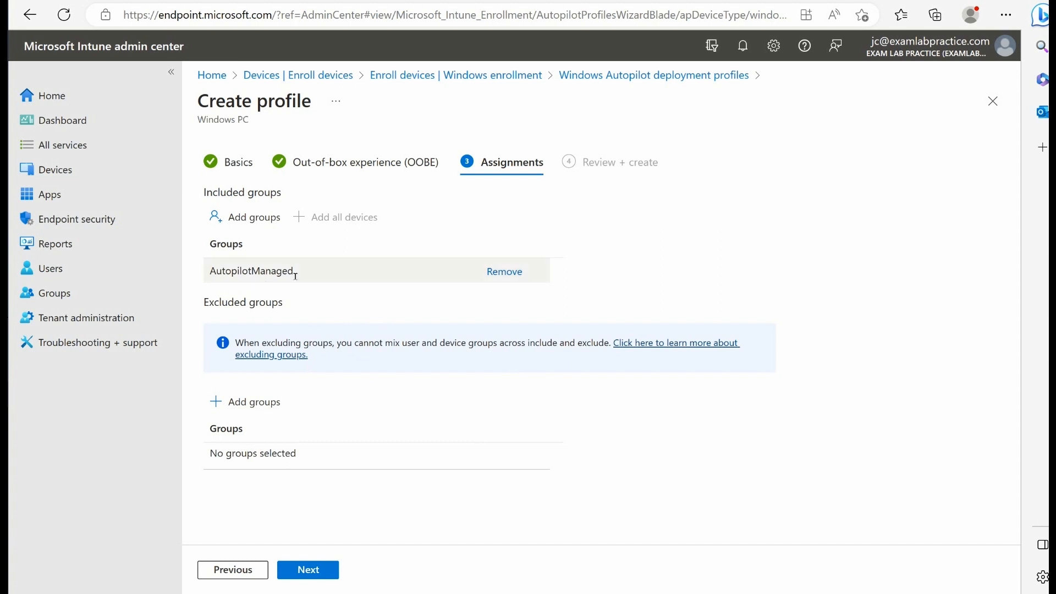
left_click(327, 574)
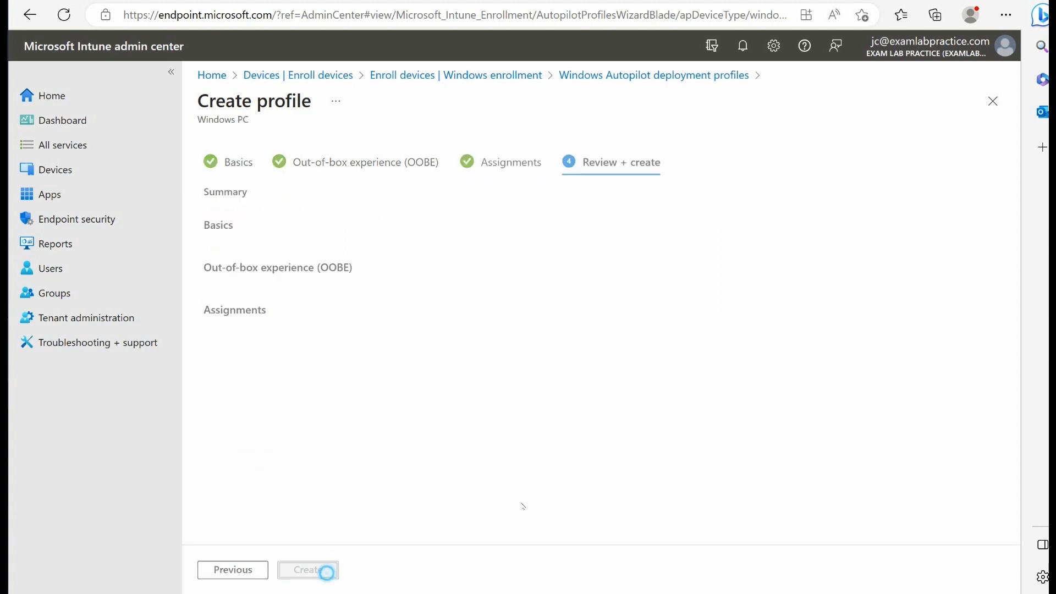
left_click(330, 569)
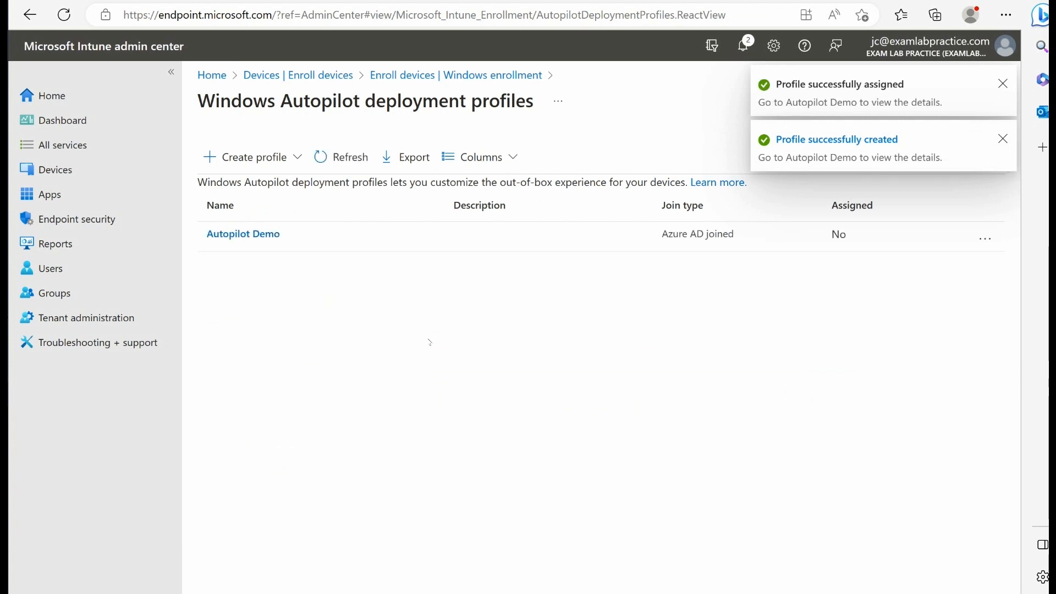
right_click(429, 343)
left_click(302, 302)
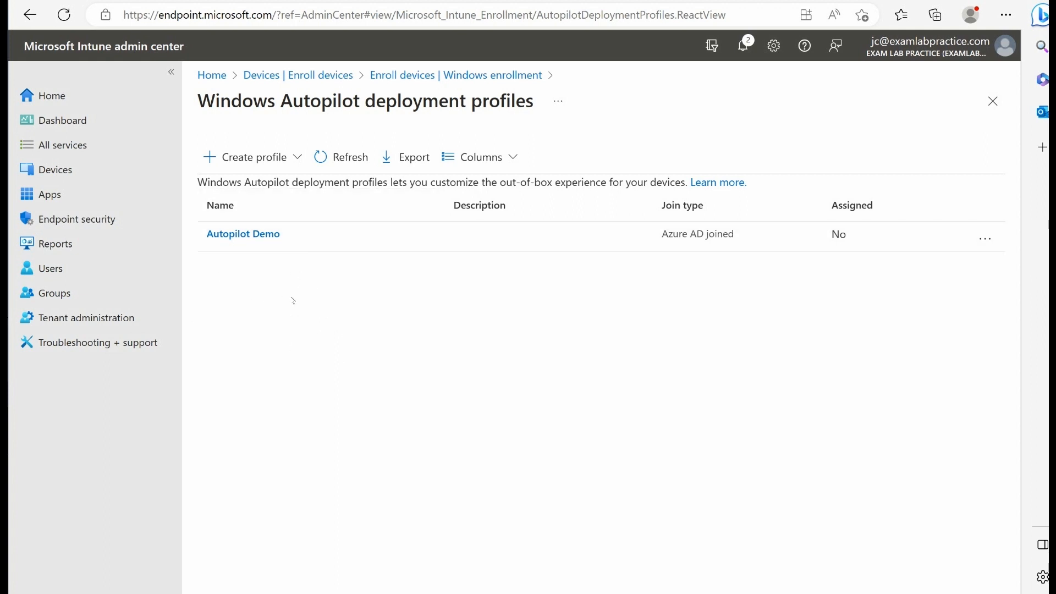
Go to the Windows enrollment page for devices and open the Automatic Enrollment settings
left_click(76, 168)
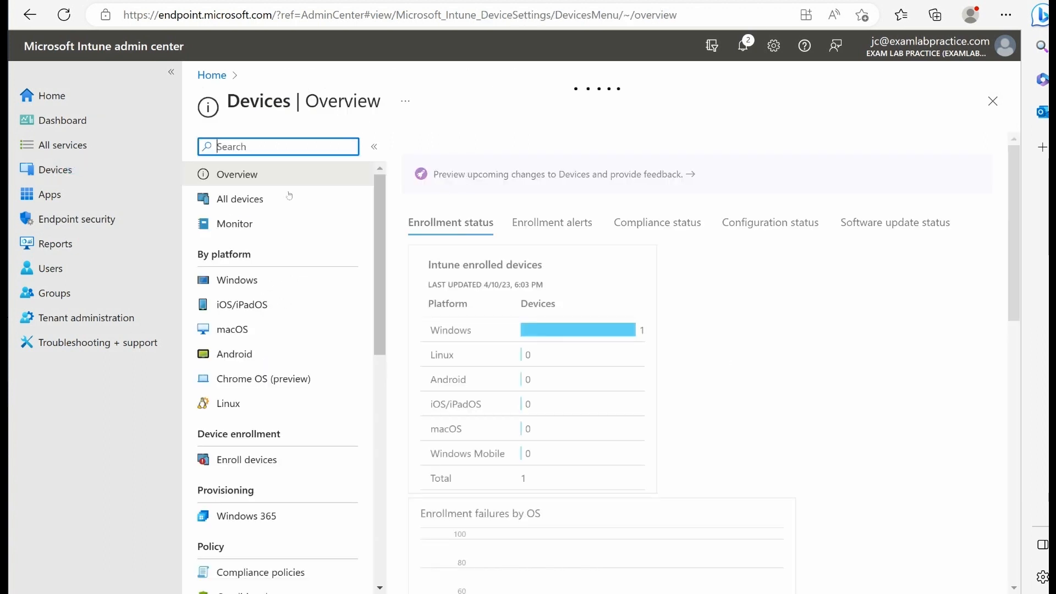
left_click(257, 284)
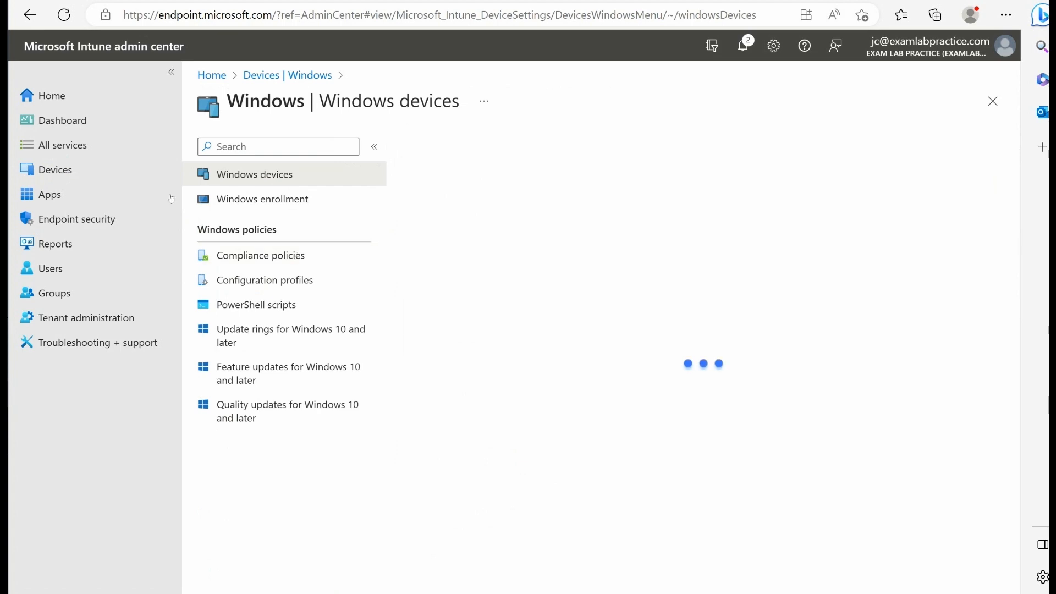
left_click(55, 170)
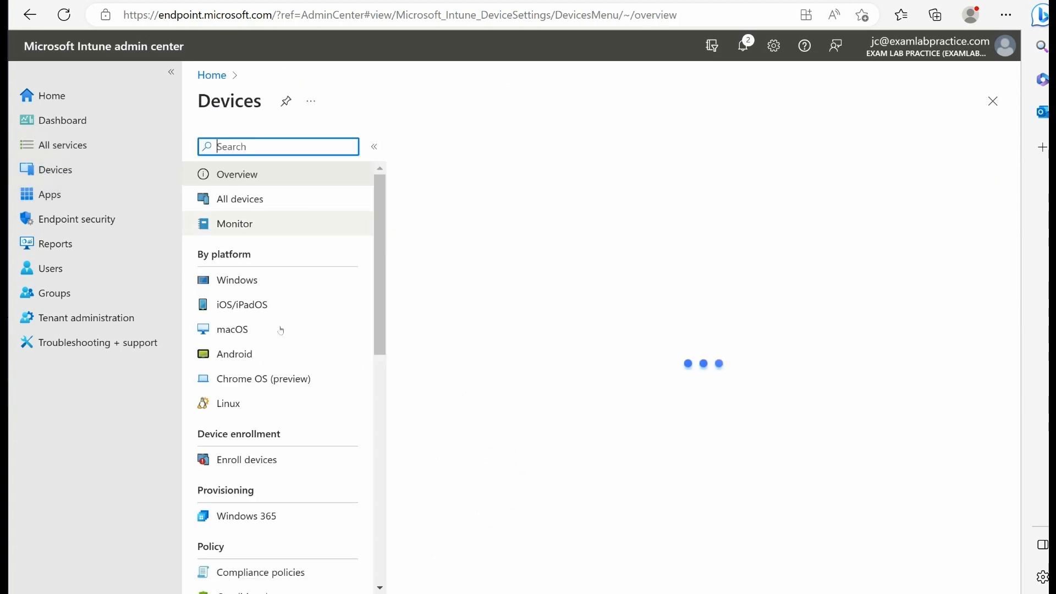
left_click(242, 468)
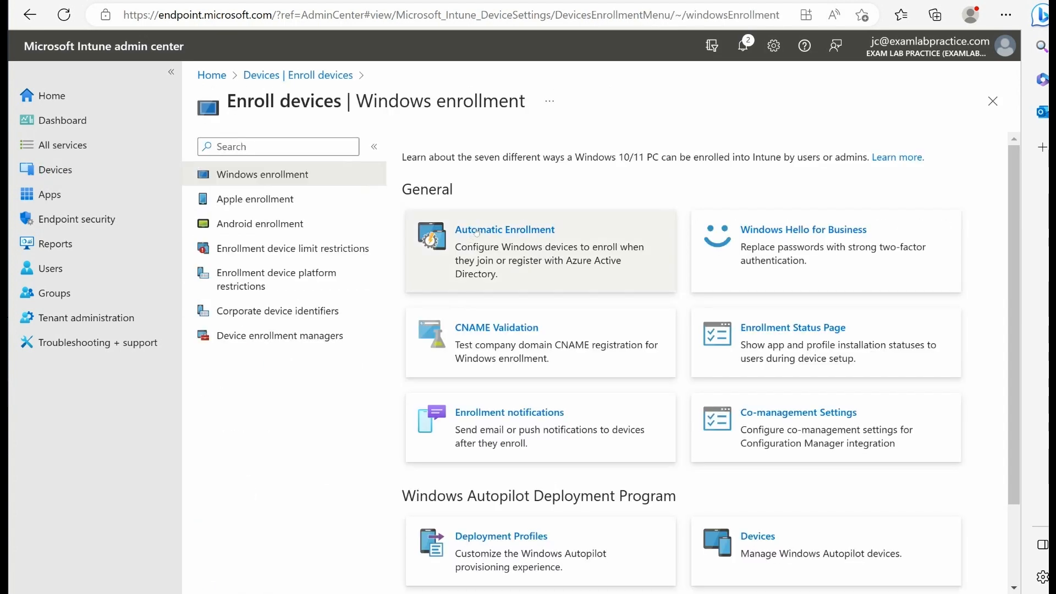
left_click(494, 231)
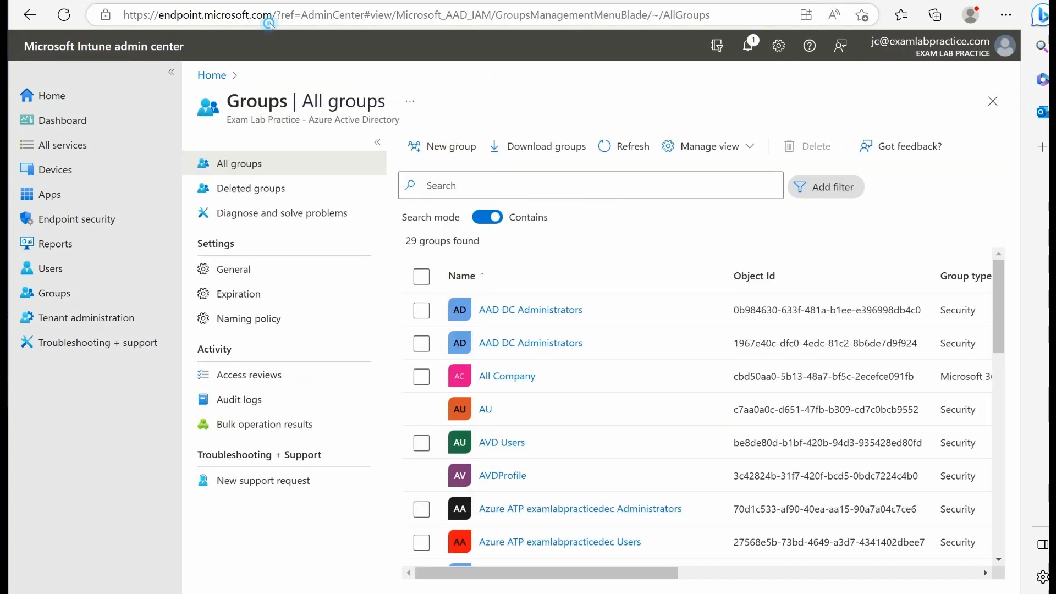
Switch to the Azure portal at portal.azure.com and open Azure Active Directory
left_click(360, 23)
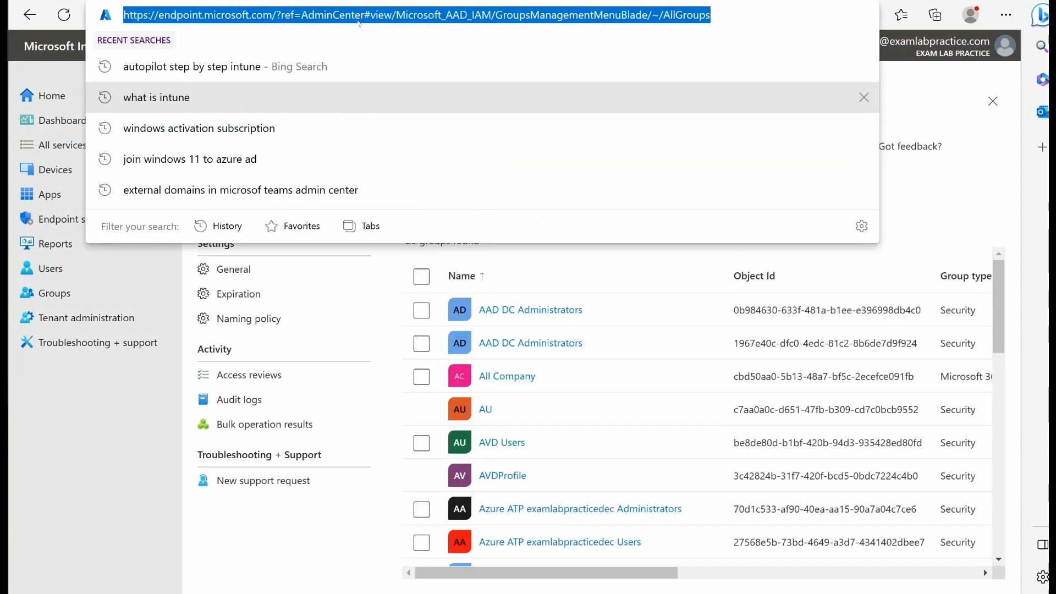
type("portal.azure.com")
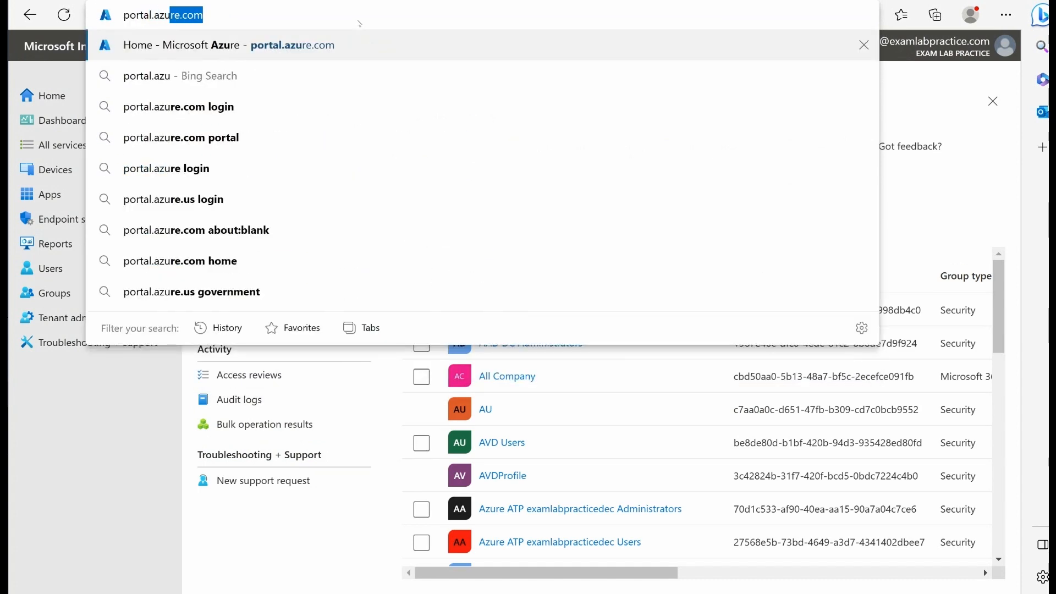
key("Return")
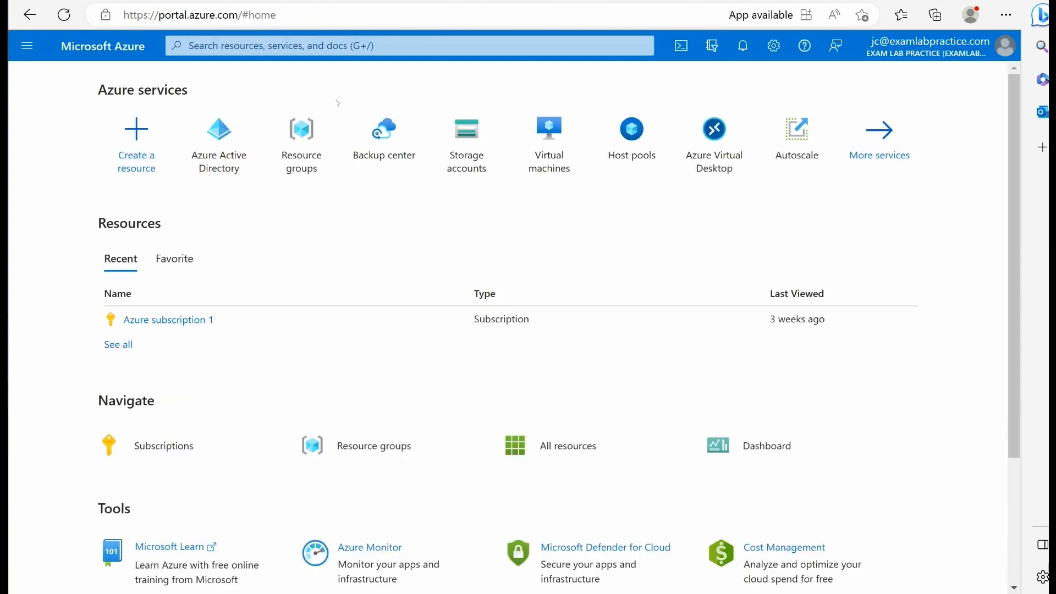
left_click(26, 45)
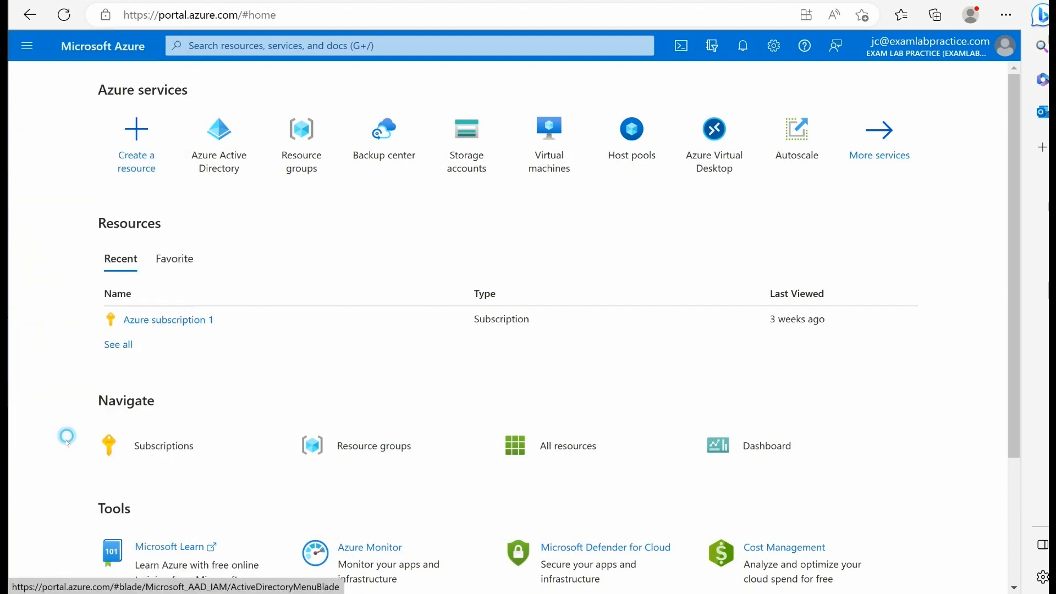
left_click(67, 442)
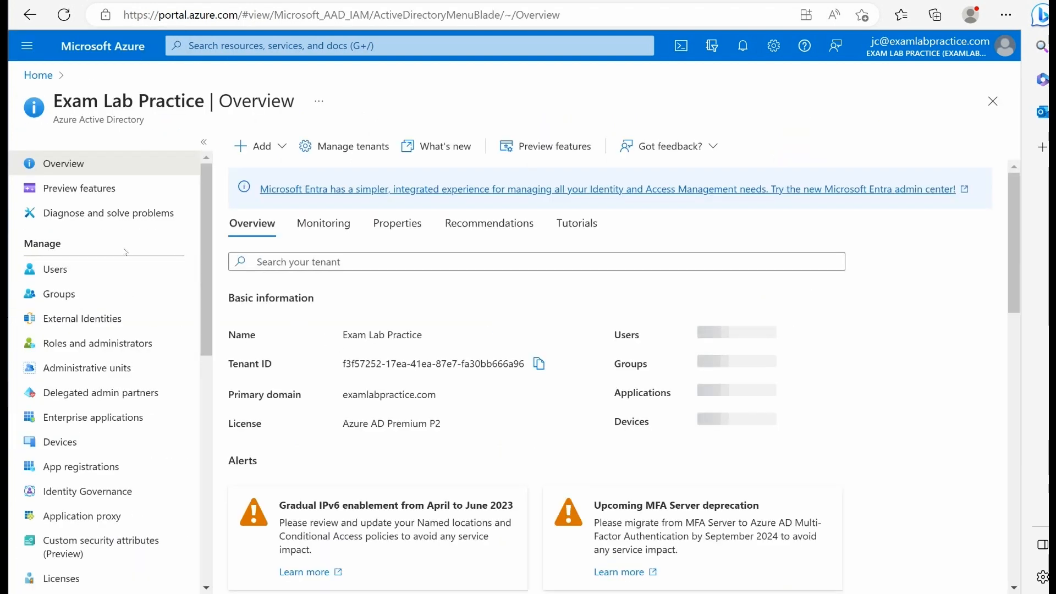
Open the tenant's Company branding page and start customizing the default sign-in experience
scroll(127, 252, "down", 2)
scroll(127, 252, "down", 2)
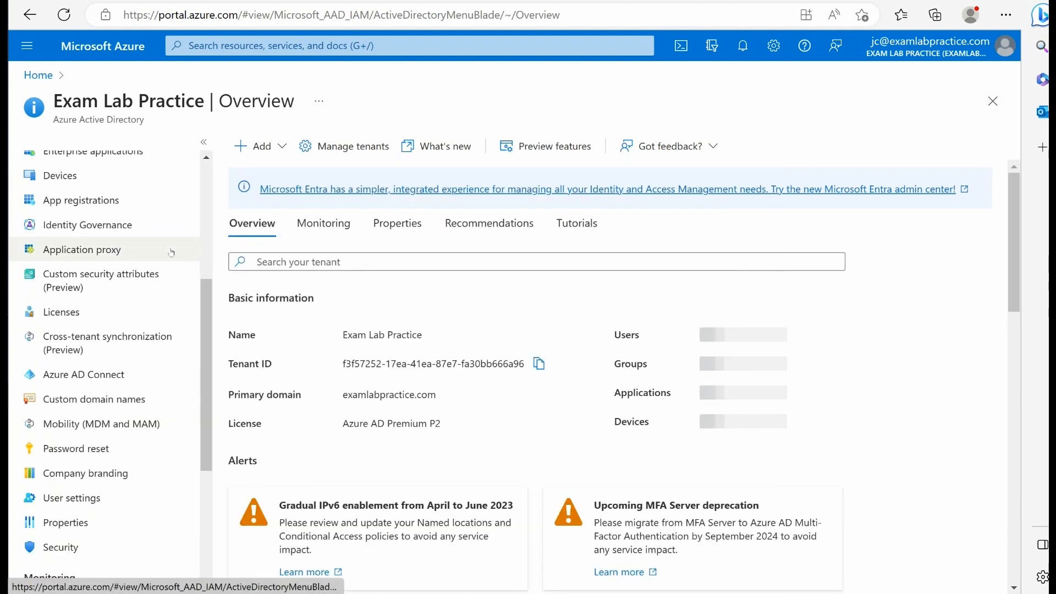
left_click(52, 472)
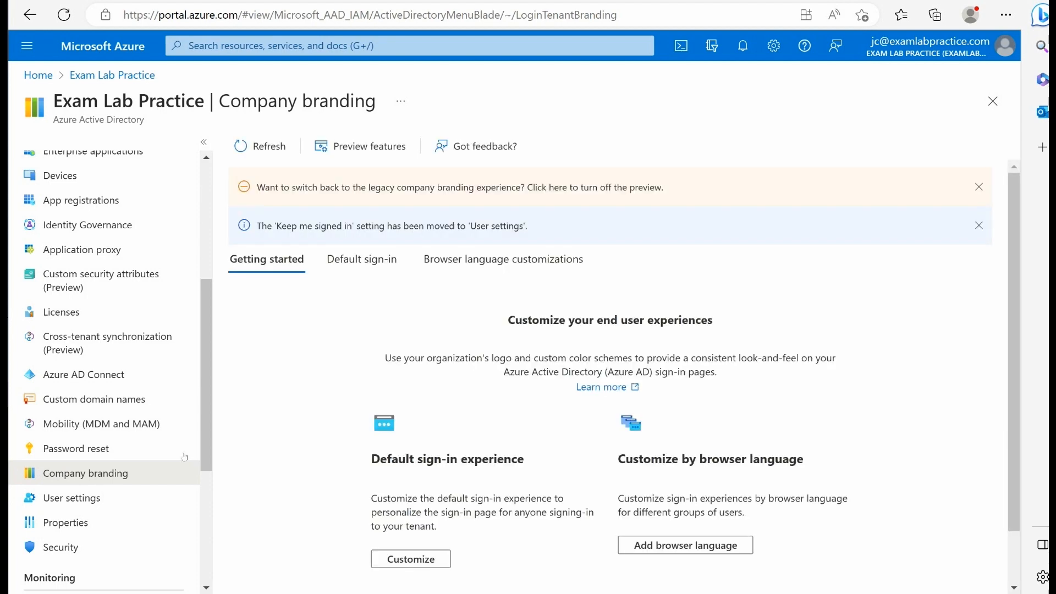
scroll(270, 427, "down", 2)
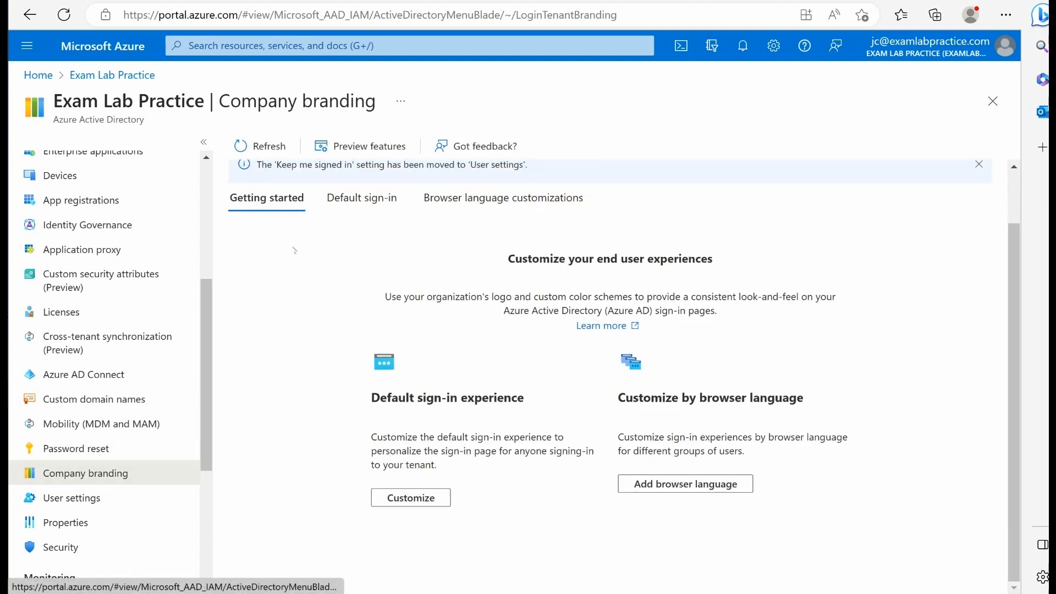
scroll(295, 250, "up", 2)
scroll(325, 281, "down", 1)
scroll(352, 305, "up", 1)
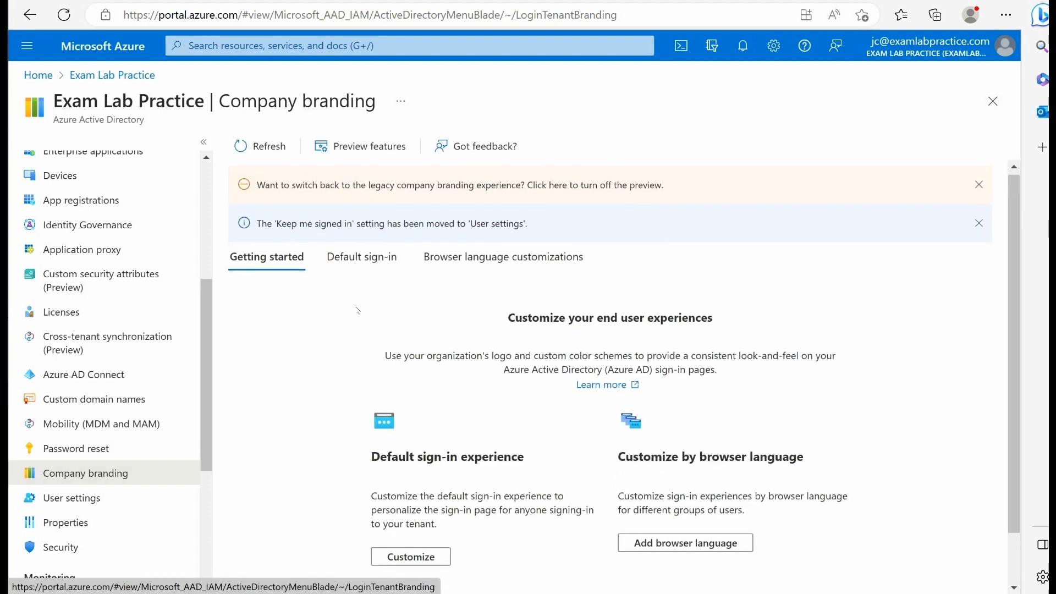
scroll(357, 310, "down", 2)
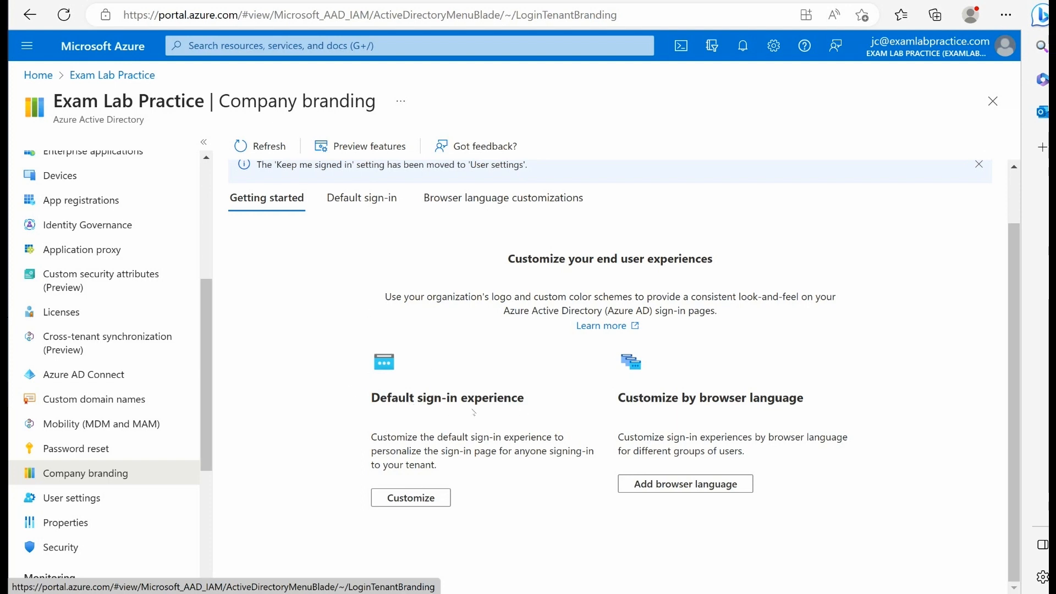
scroll(474, 412, "up", 2)
scroll(470, 403, "down", 2)
left_click(410, 498)
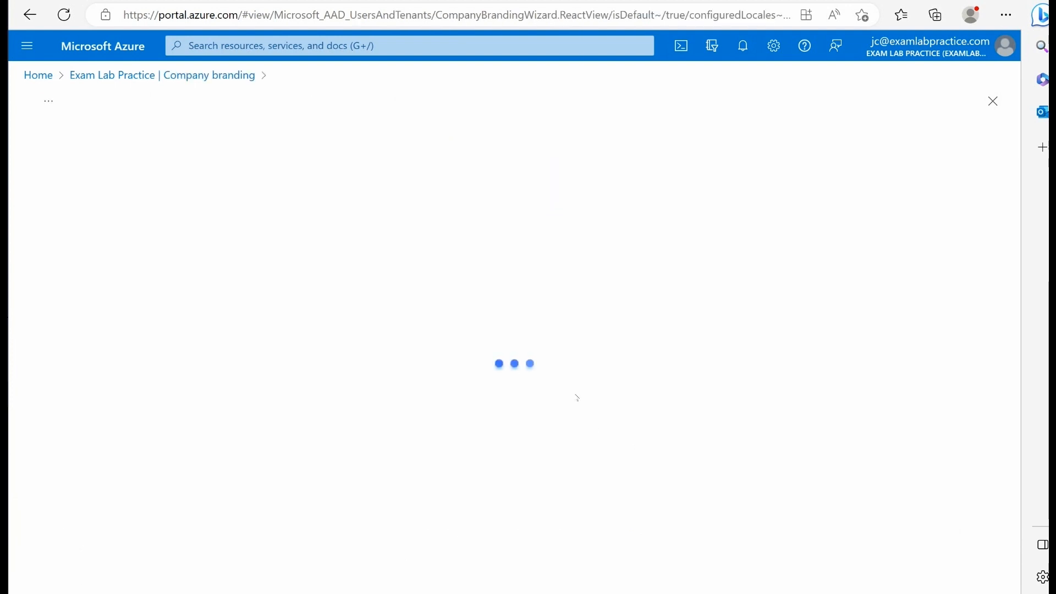
Examine the Basics, Layout, Header and Footer settings for the default sign-in experience, including favicon, background image and page background color
scroll(207, 264, "down", 2)
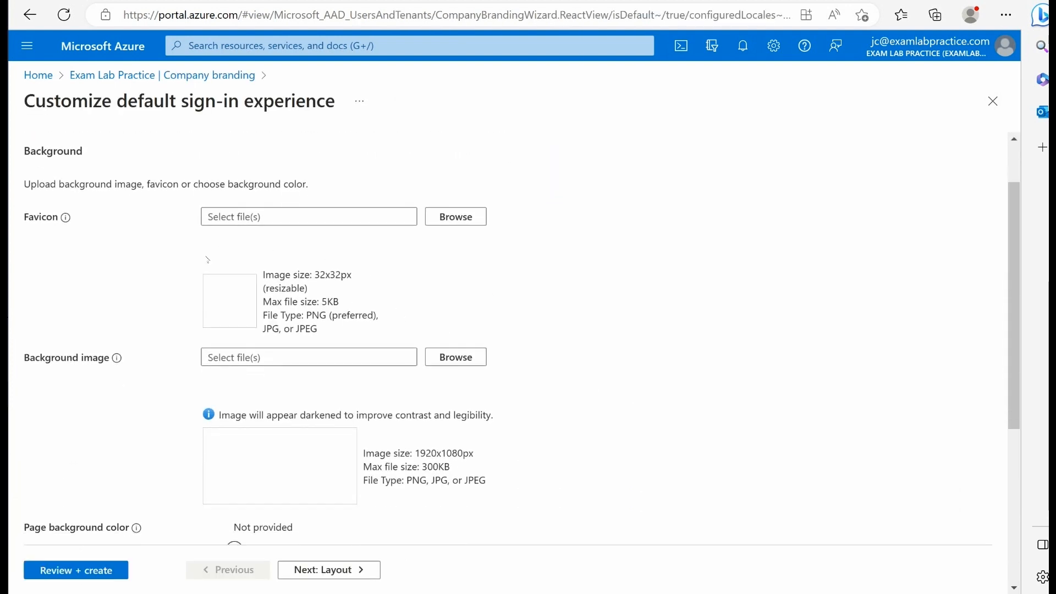
scroll(208, 259, "down", 2)
scroll(237, 308, "up", 4)
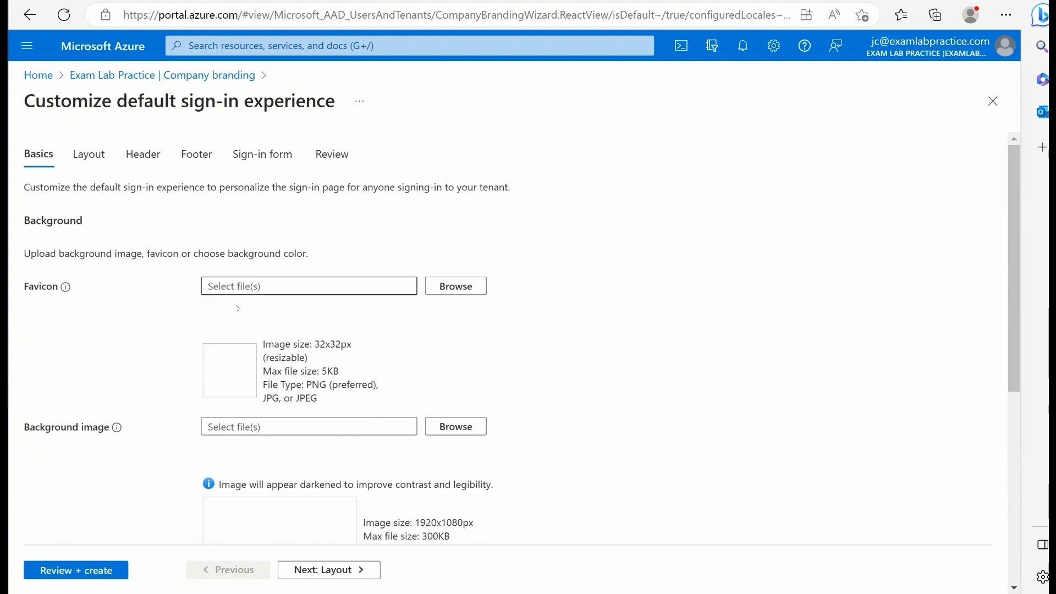
scroll(238, 308, "down", 6)
scroll(270, 328, "up", 6)
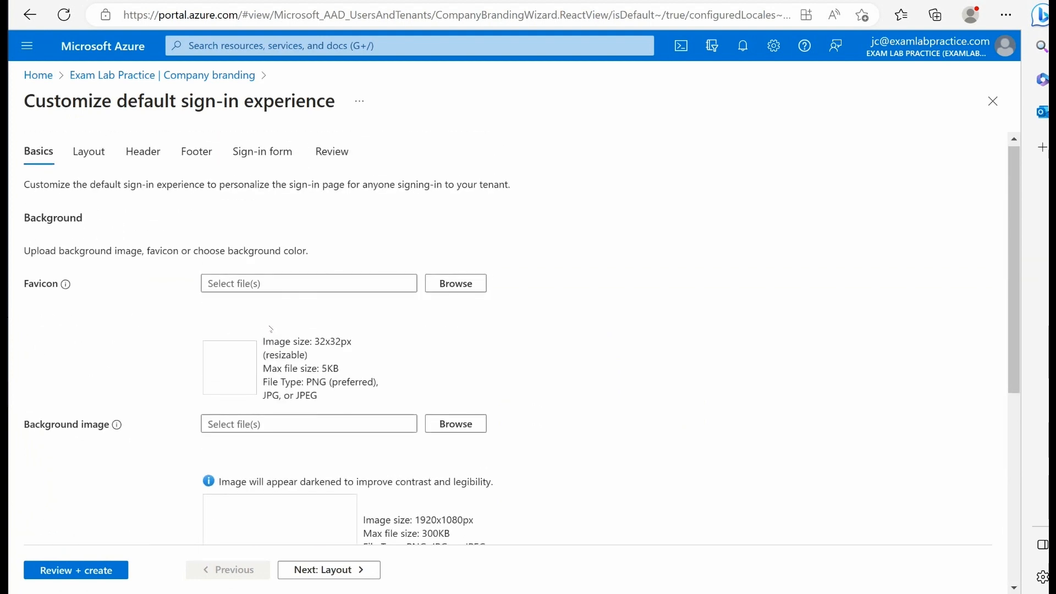
scroll(271, 329, "down", 1)
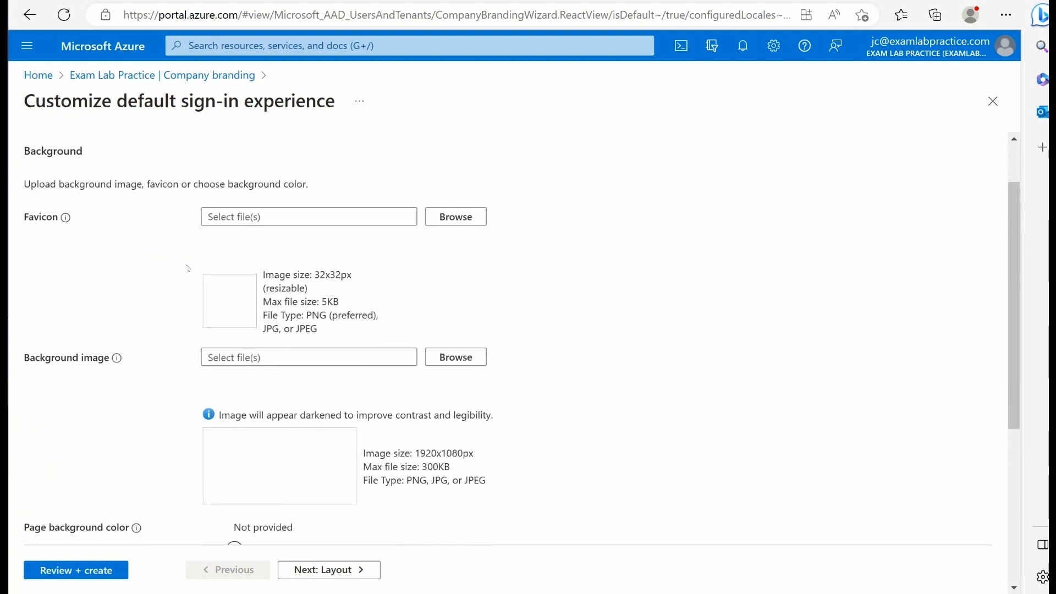
scroll(189, 268, "down", 3)
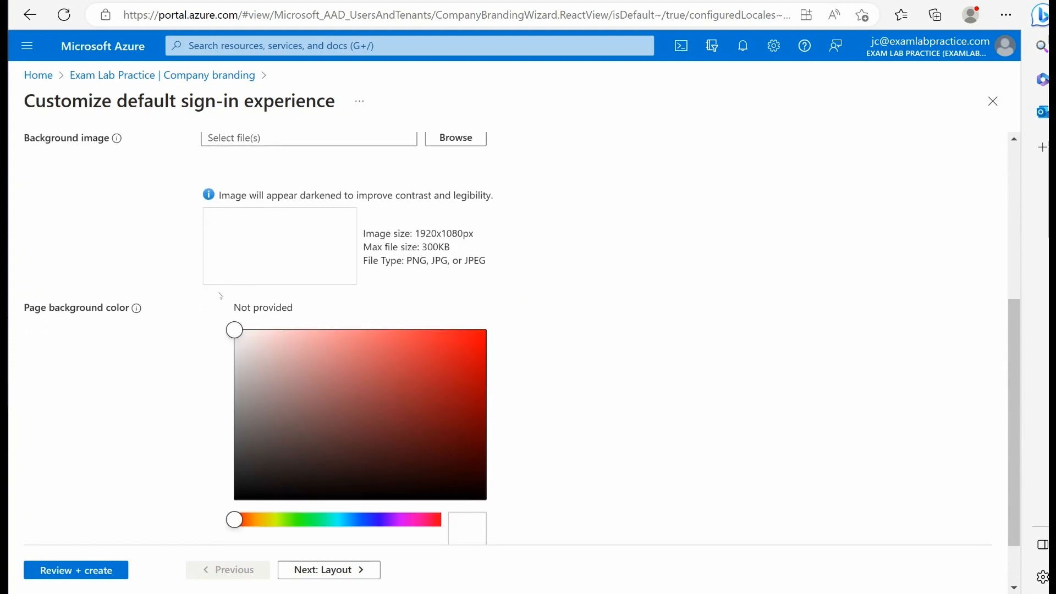
scroll(216, 393, "down", 1)
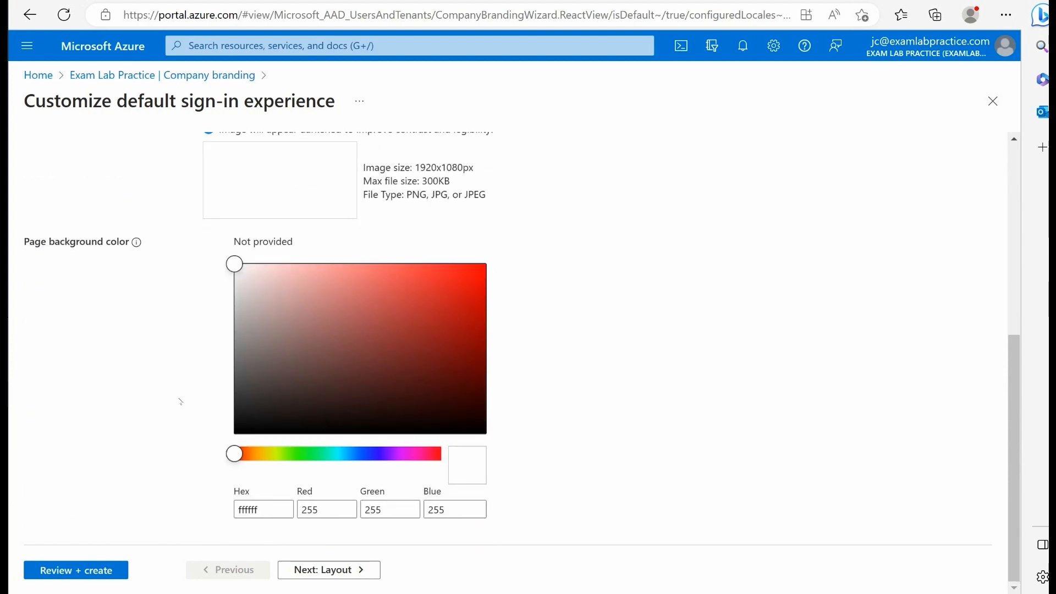
scroll(180, 402, "up", 6)
left_click(89, 155)
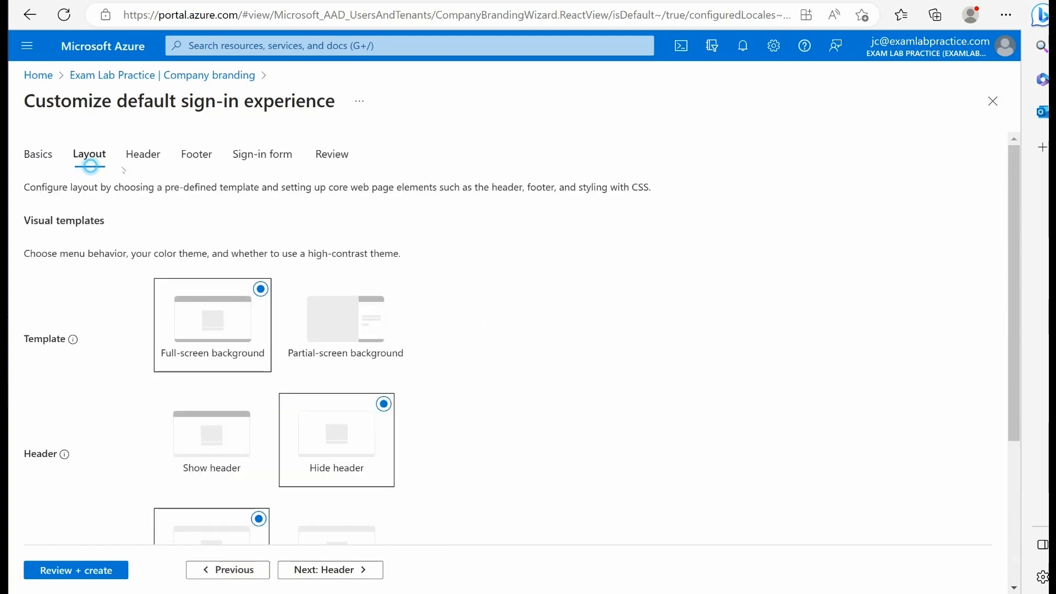
left_click(145, 156)
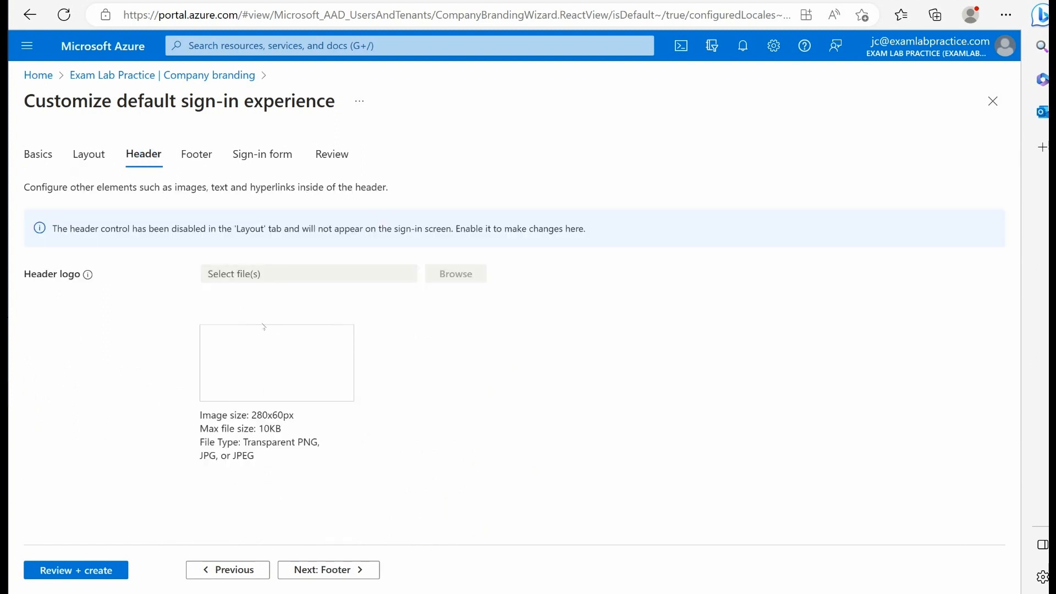
left_click(202, 156)
Set the sign-in form's page text to "Welcome to Exam Lab Practice!"
left_click(262, 155)
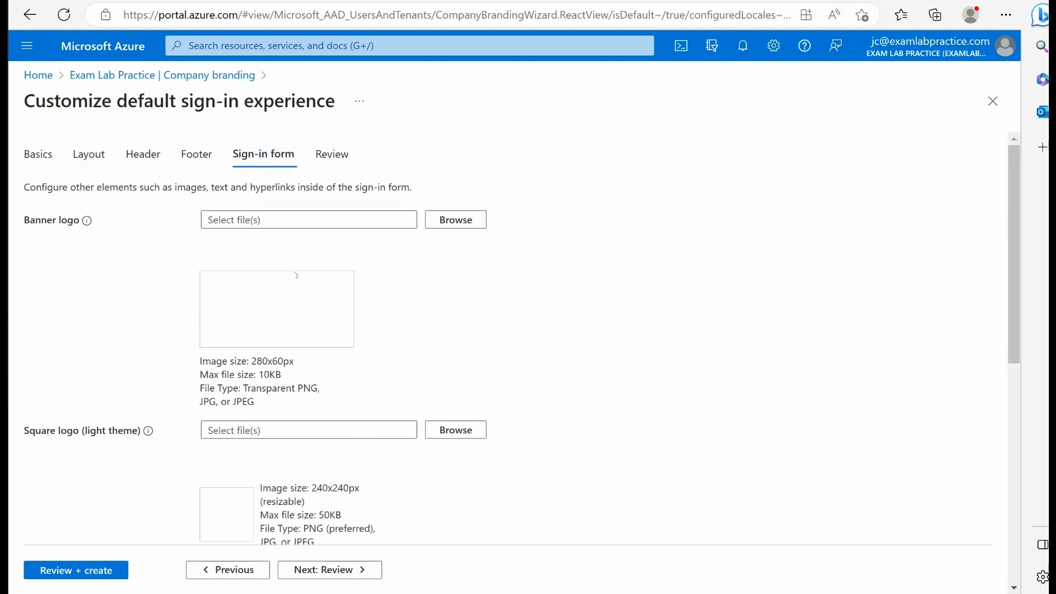
scroll(322, 294, "down", 5)
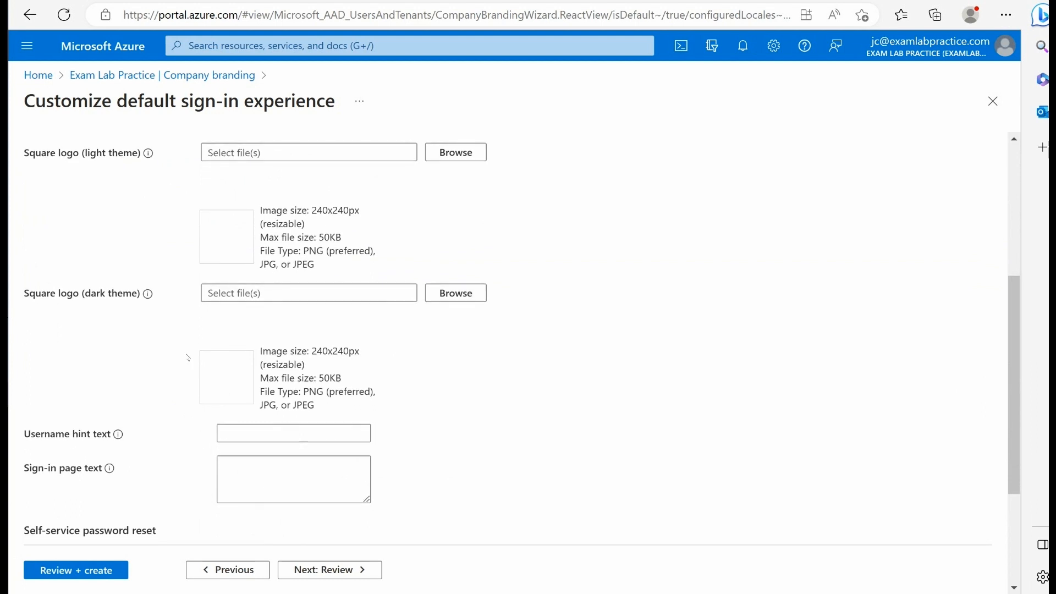
scroll(208, 410, "down", 1)
left_click(275, 414)
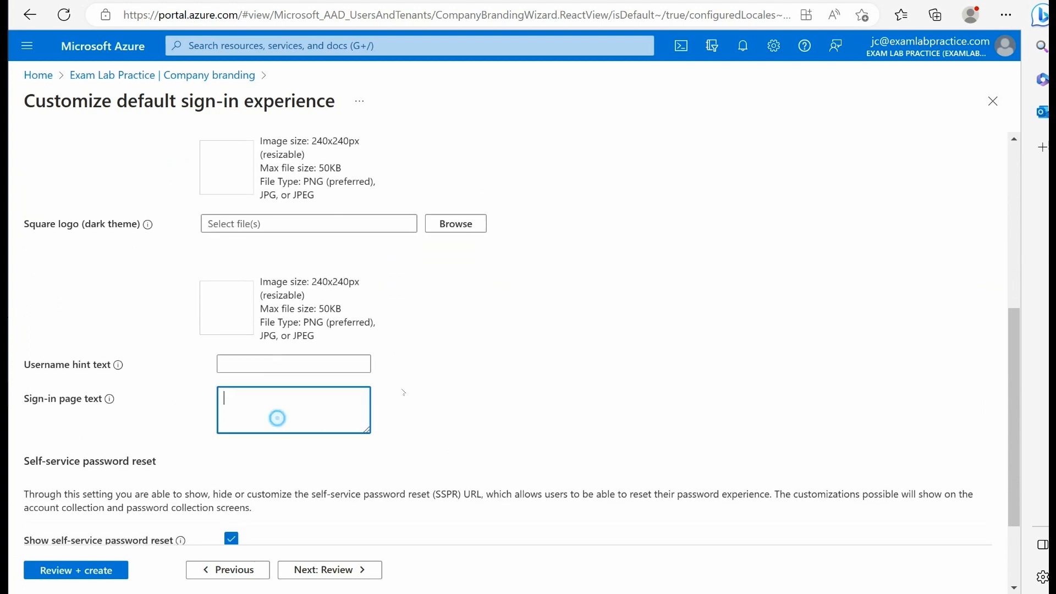
type("Welcome to")
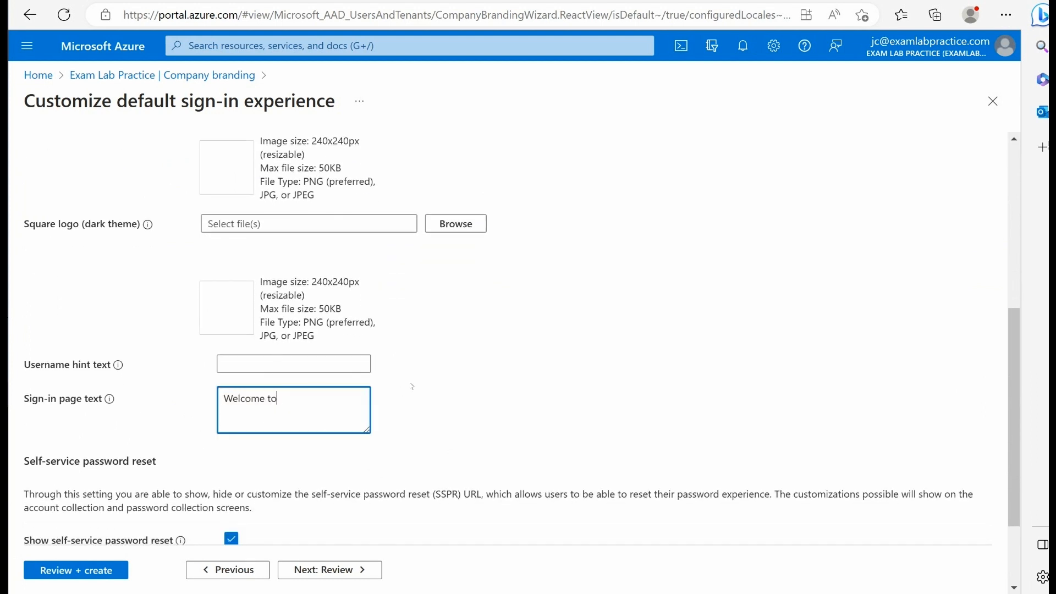
type(" Exam Lab Practice!")
Create the default sign-in branding and look over its saved settings
scroll(308, 396, "down", 2)
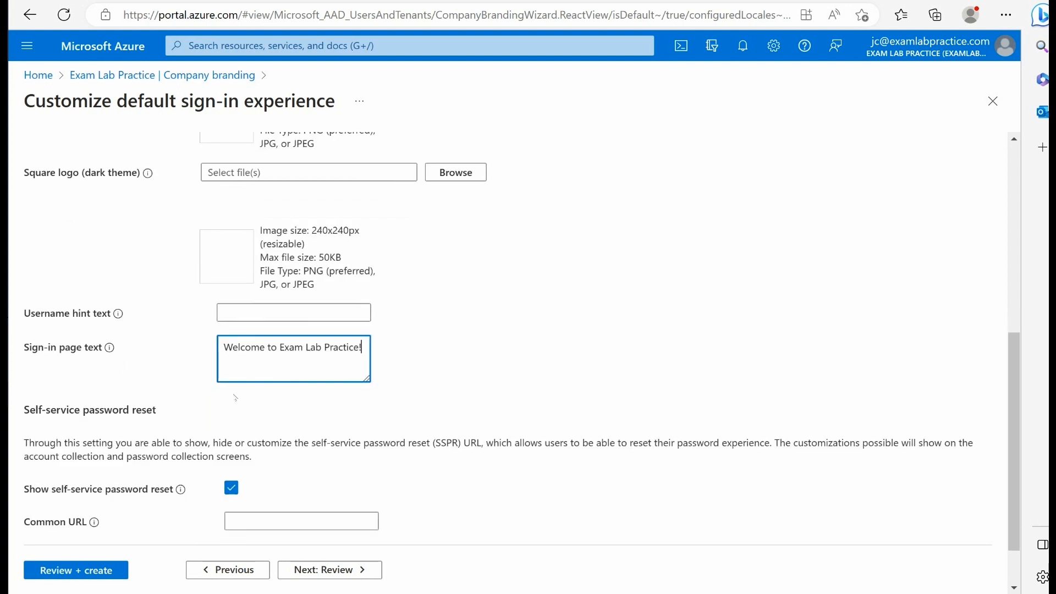
left_click(82, 571)
left_click(69, 569)
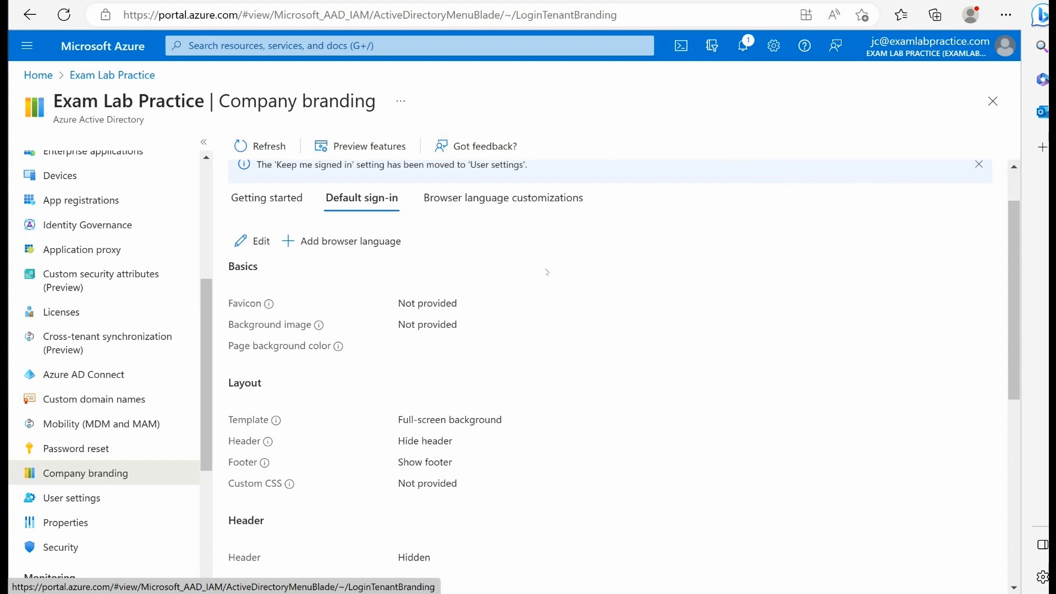
scroll(549, 317, "down", 7)
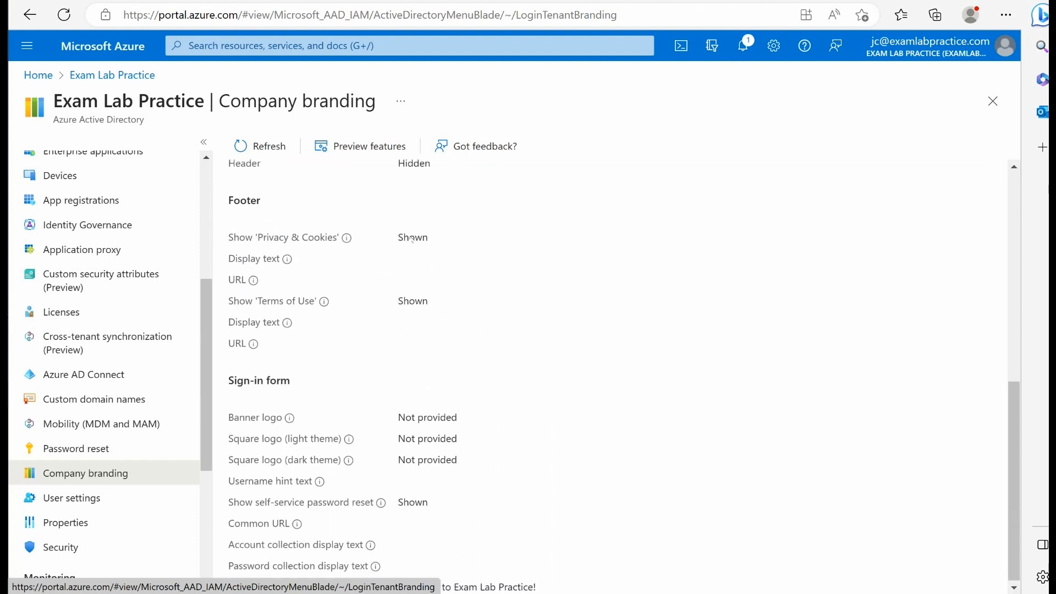
scroll(385, 275, "up", 6)
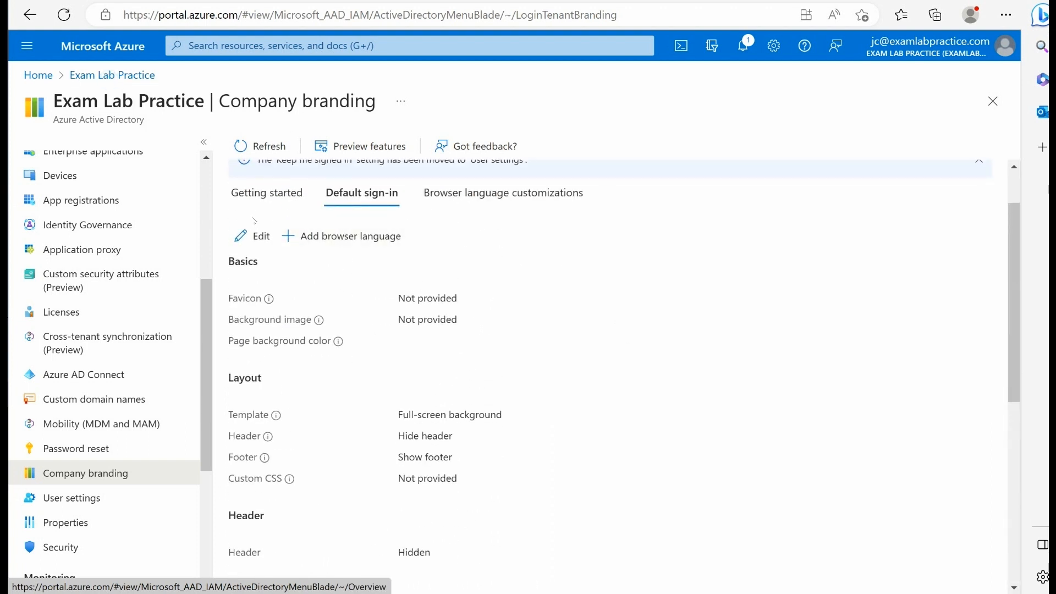